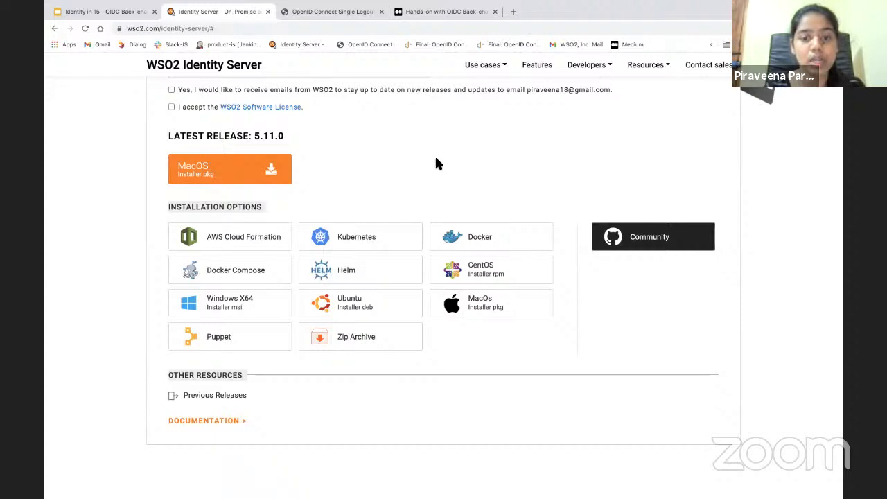
Load the console home at localhost:9443/carbon/ in Firefox and begin adding a service provider
key(ctrl+Up)
click(472, 483)
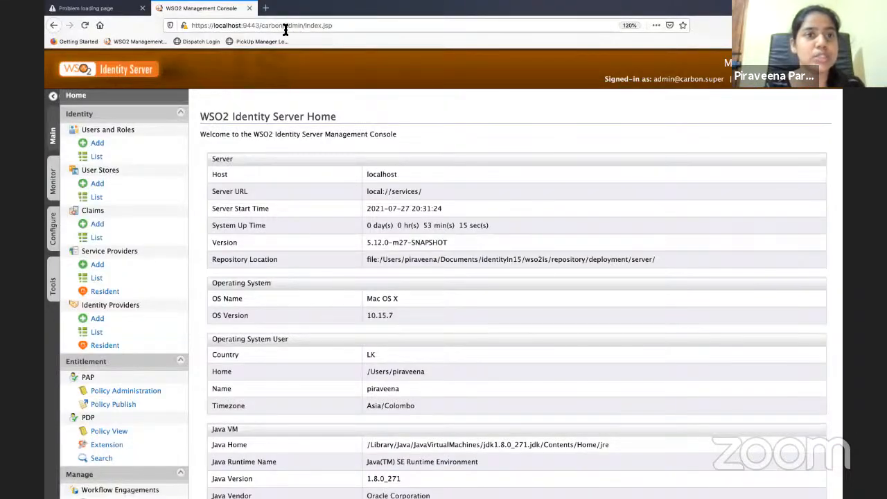
drag(285, 30, 367, 28)
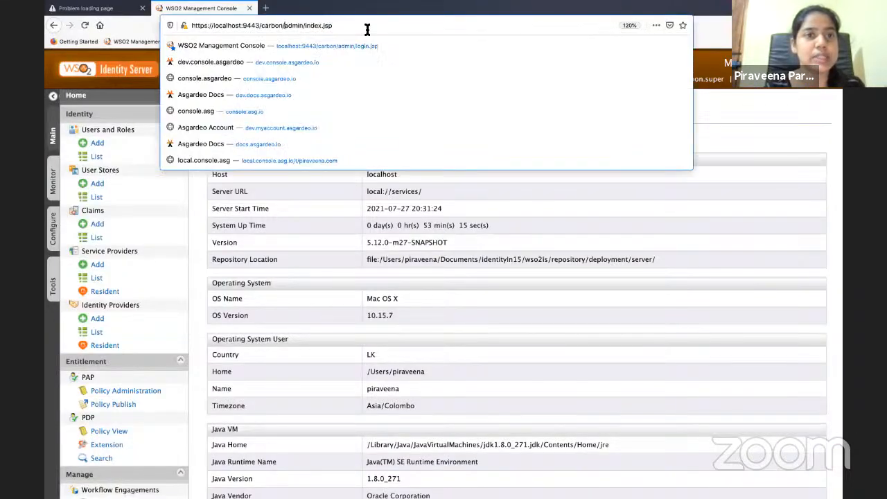
key(BackSpace)
key(Return)
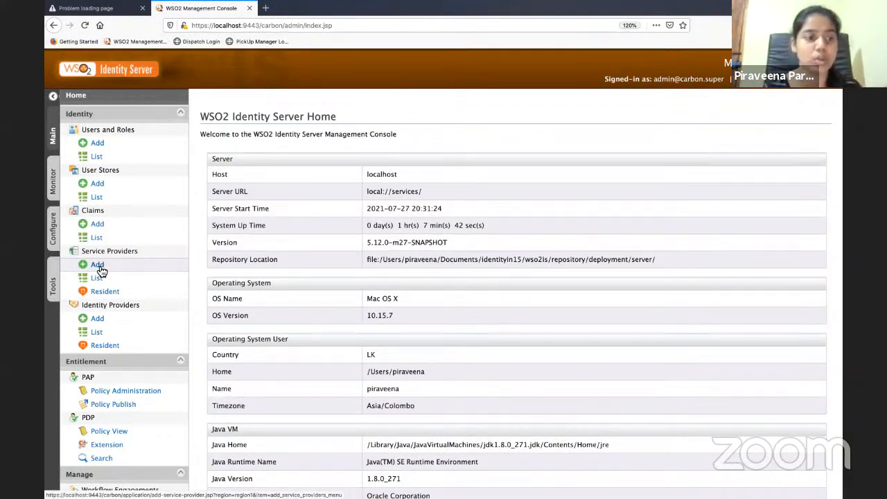
click(98, 265)
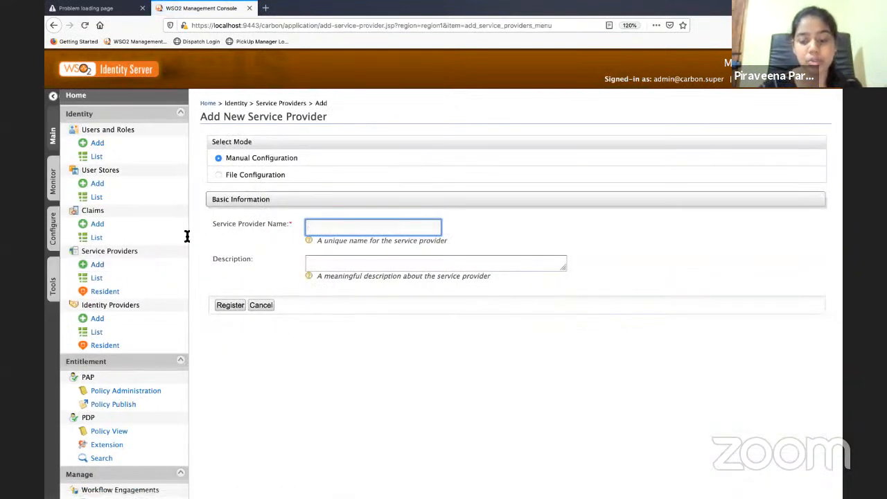
Register a new service provider named pickup-dispatch
text(pic)
click(337, 239)
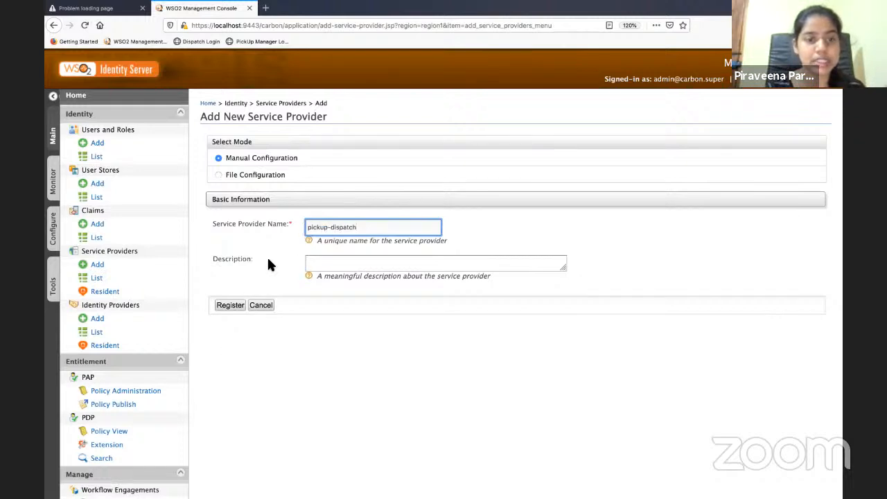
click(231, 310)
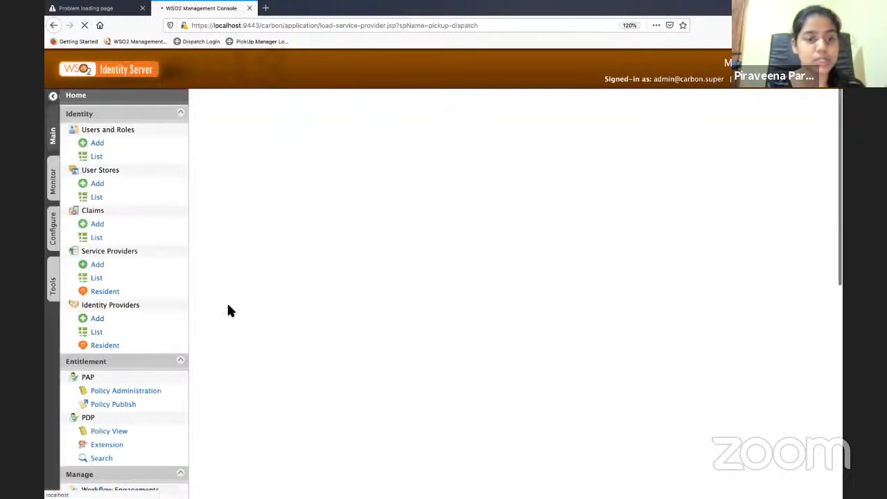
Open the OAuth/OpenID Connect configuration under Inbound Authentication for pickup-dispatch
scroll(291, 222, down, 5)
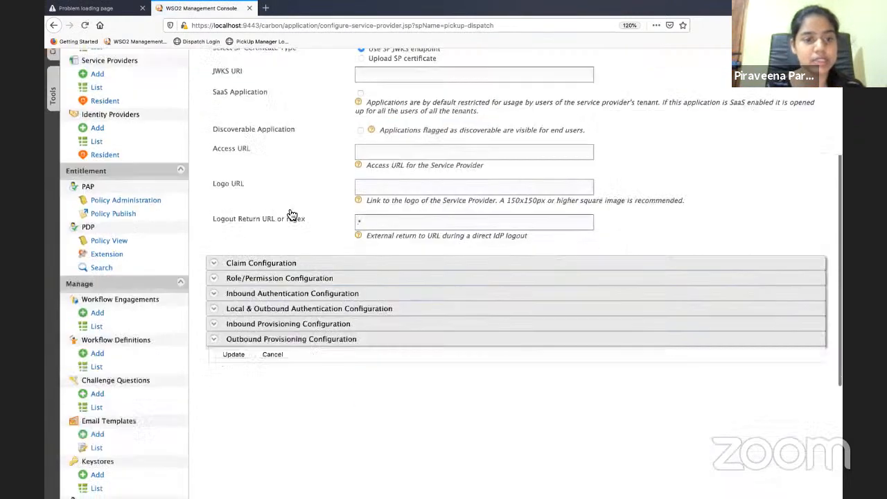
click(281, 237)
scroll(277, 242, down, 1)
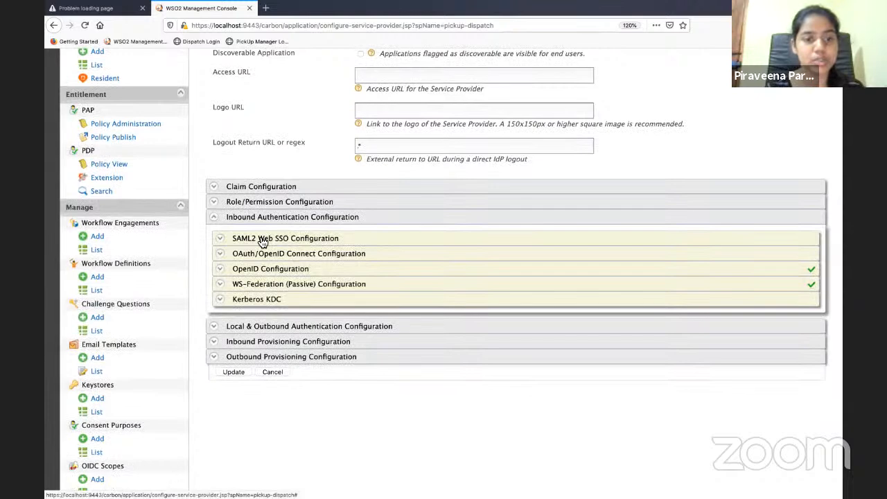
click(262, 253)
scroll(276, 248, down, 1)
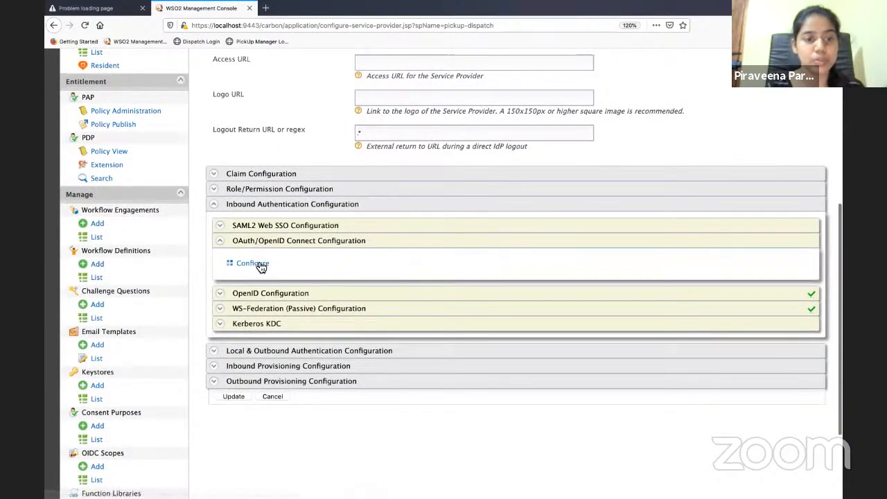
click(252, 263)
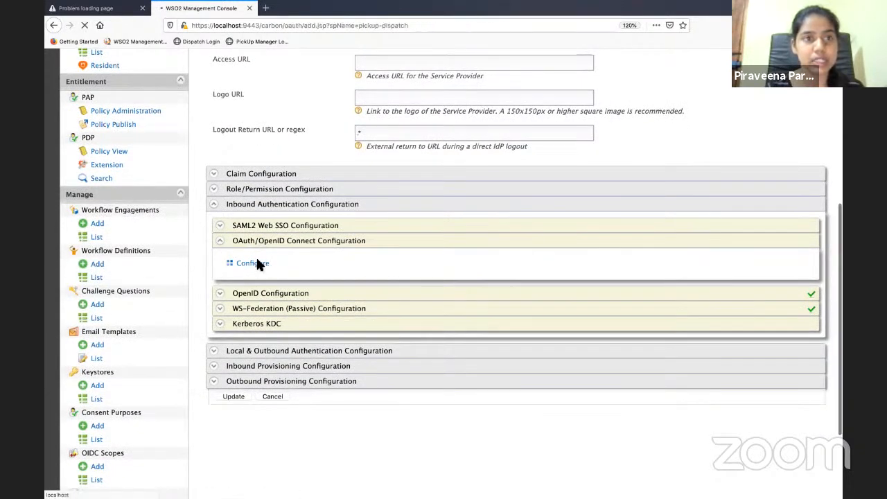
scroll(257, 262, down, 2)
scroll(256, 265, down, 1)
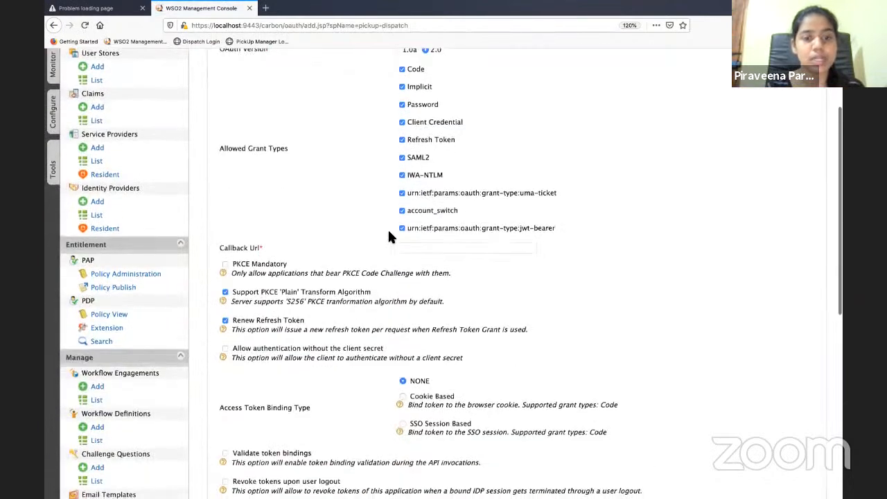
click(401, 249)
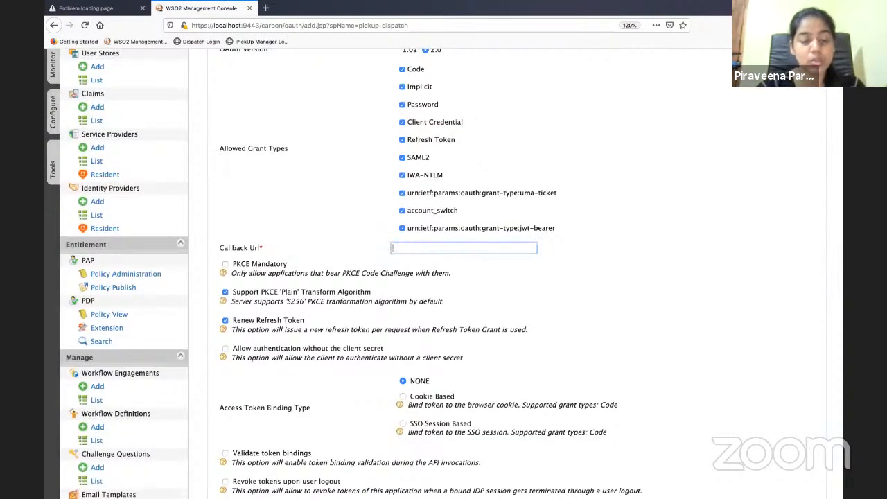
text(h)
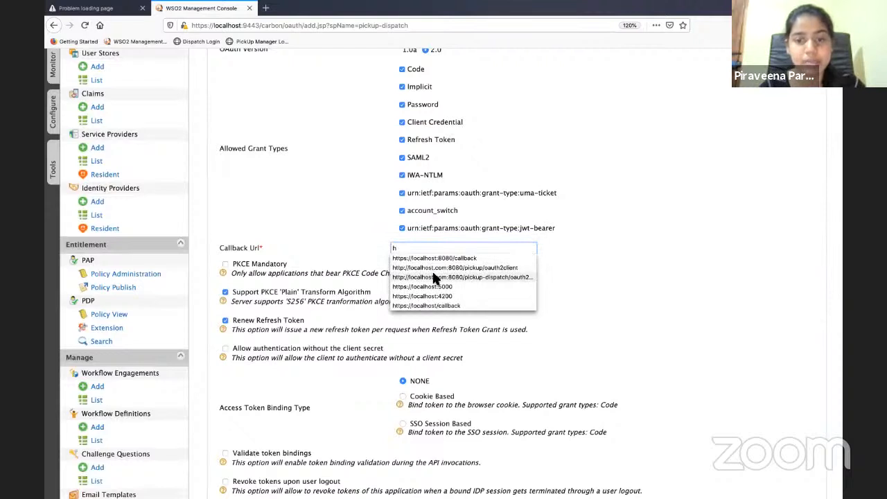
click(433, 277)
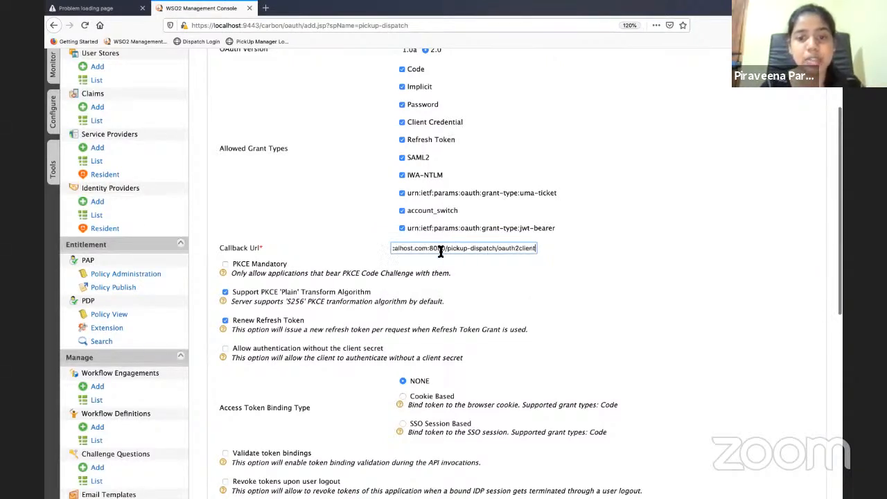
scroll(441, 252, down, 1)
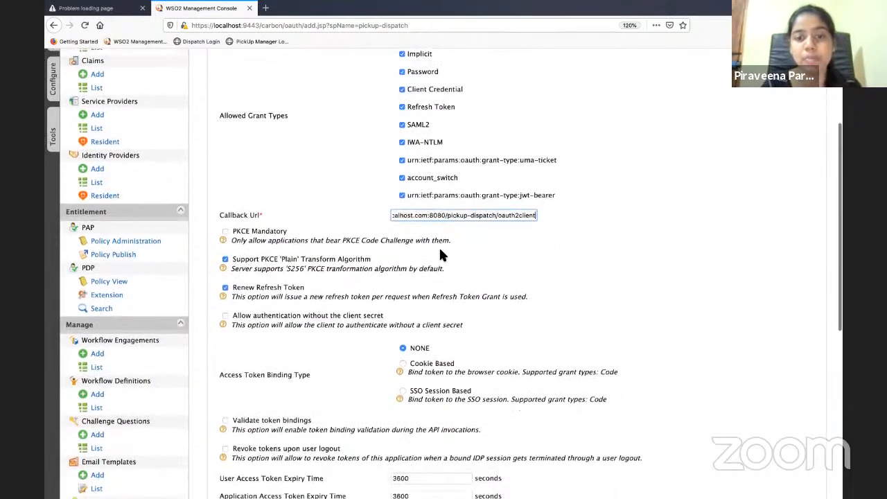
scroll(441, 253, down, 2)
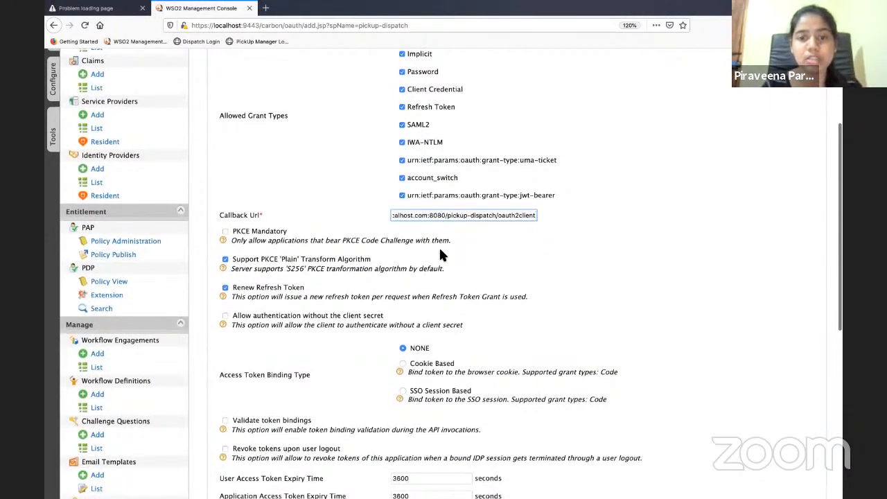
scroll(483, 220, down, 3)
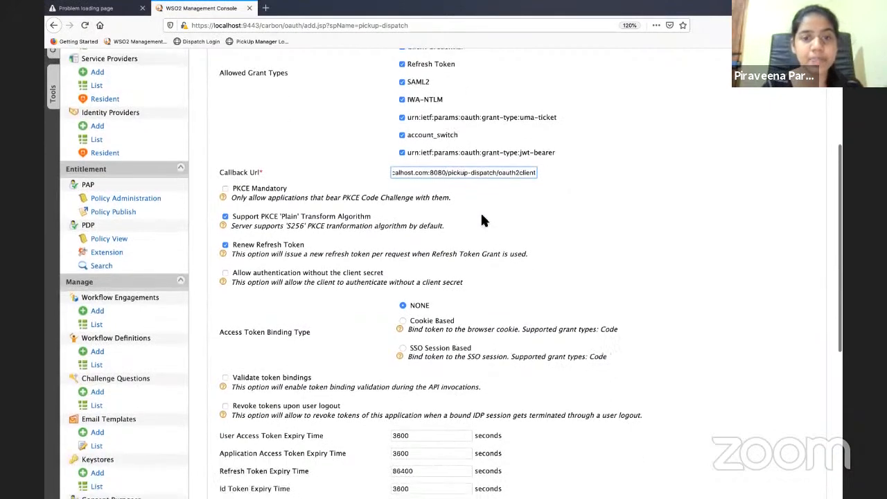
scroll(476, 178, down, 20)
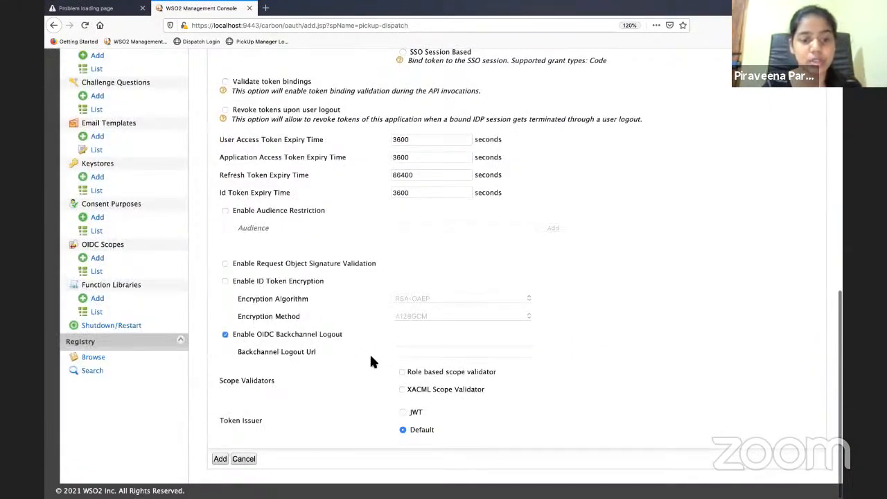
click(420, 353)
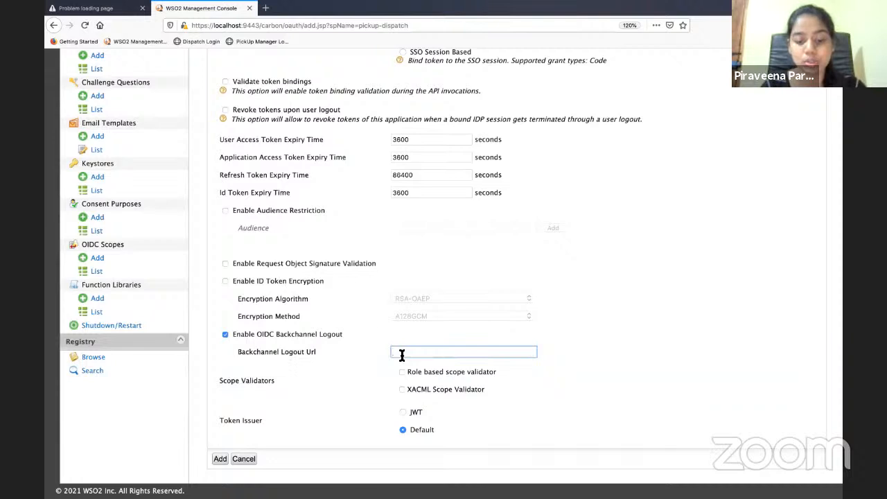
text(h)
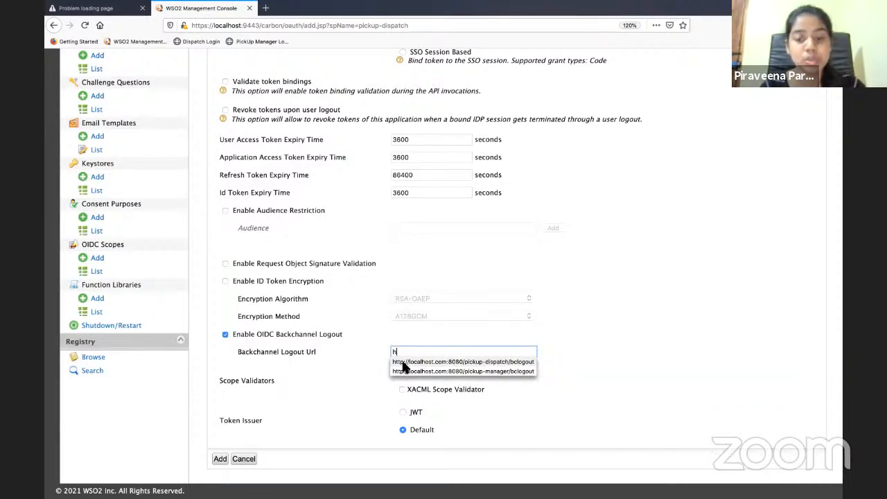
click(403, 361)
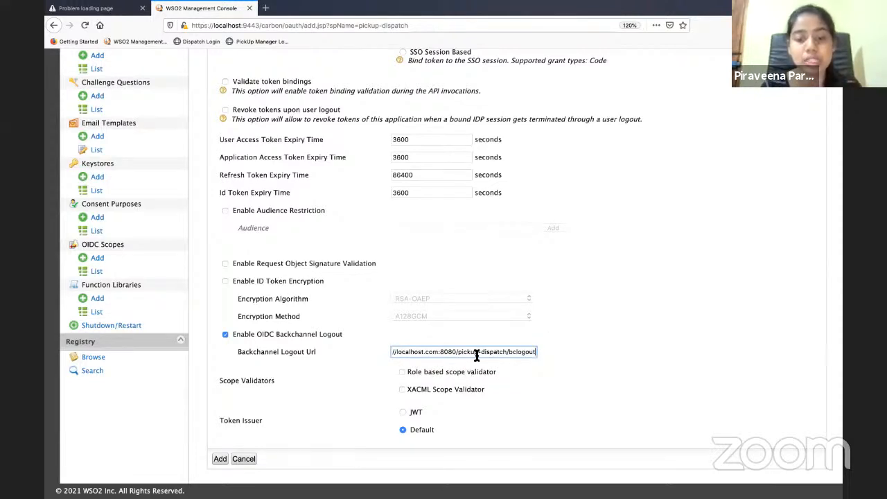
scroll(477, 356, down, 1)
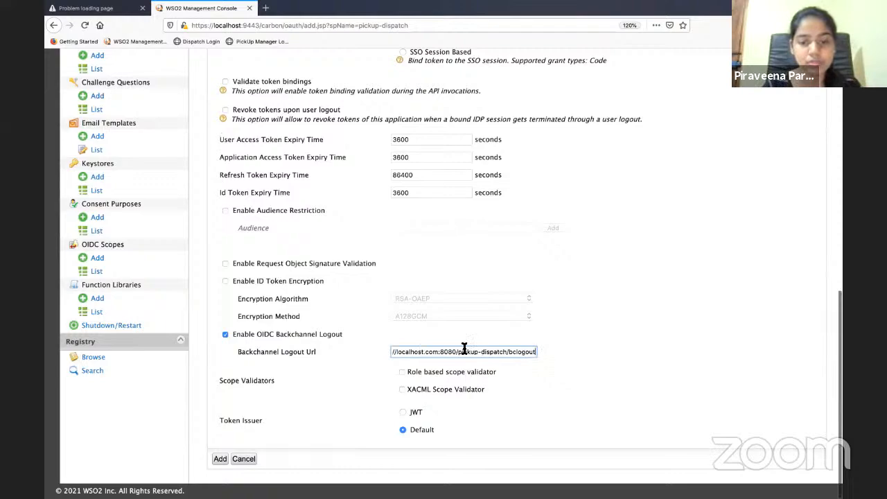
scroll(463, 355, up, 3)
scroll(463, 355, up, 5)
scroll(463, 354, down, 6)
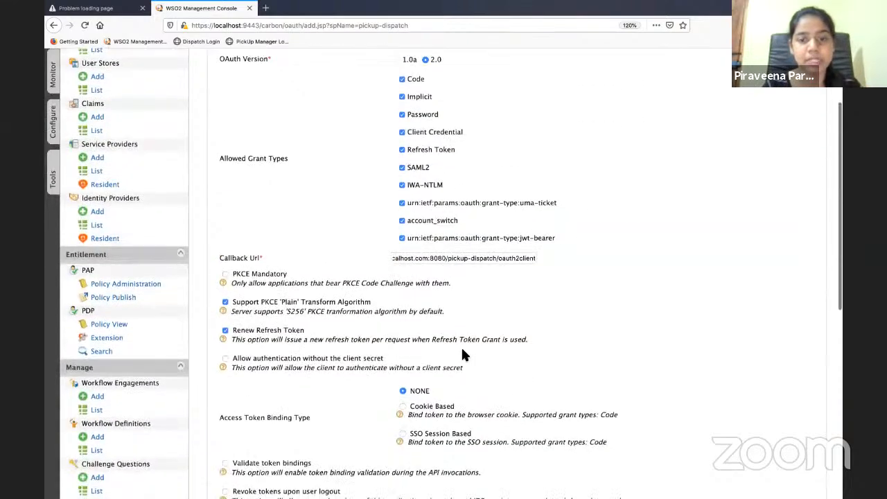
scroll(371, 235, up, 5)
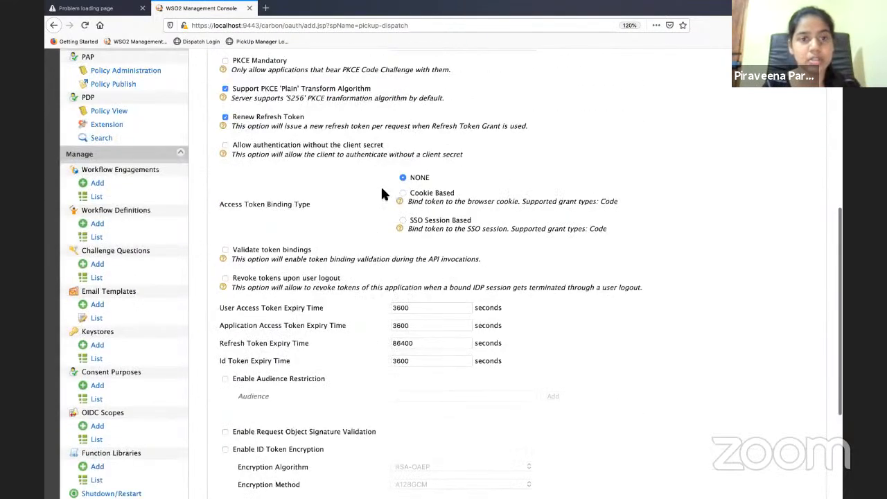
scroll(382, 187, up, 3)
scroll(382, 188, down, 8)
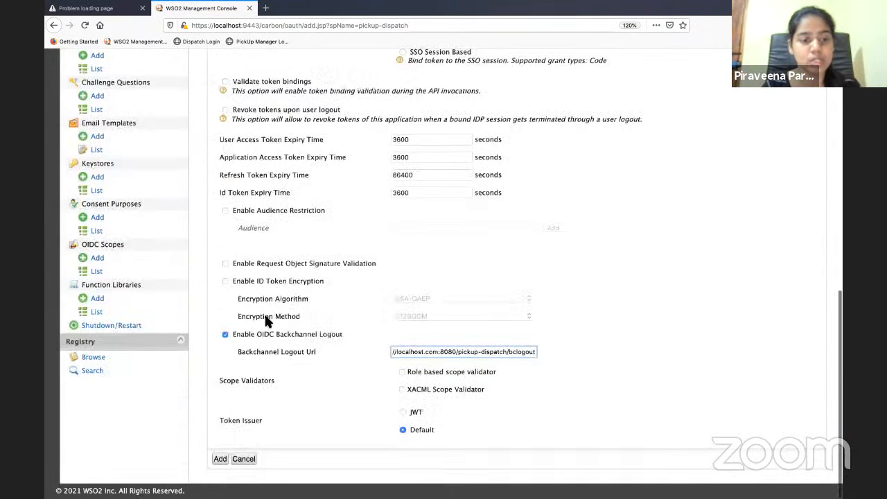
click(214, 458)
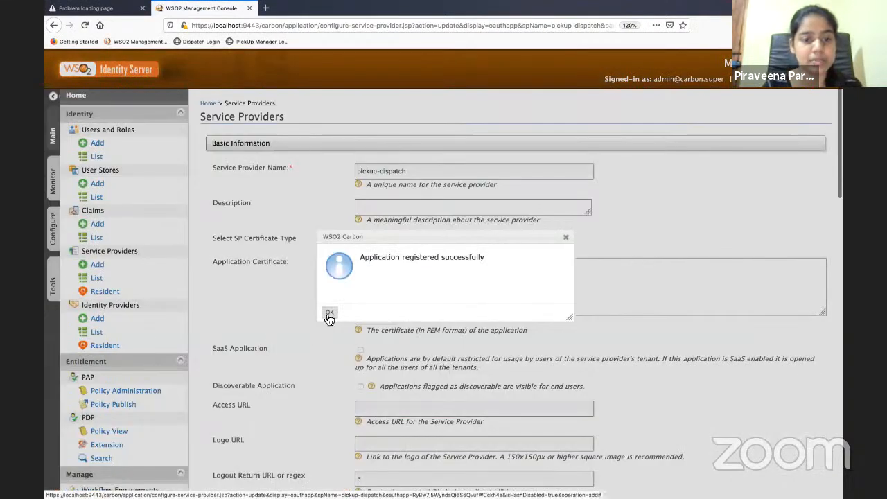
Dismiss the success message and copy pickup-dispatch's generated OAuth Client Key
click(326, 311)
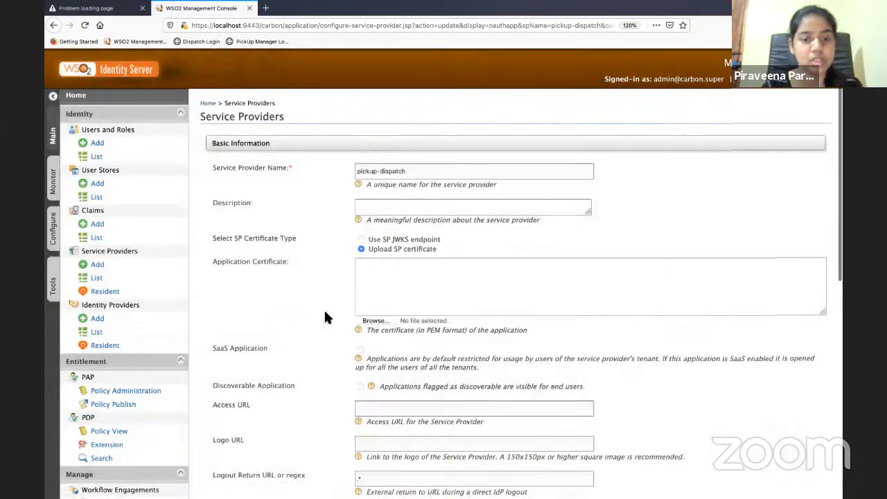
scroll(324, 309, down, 9)
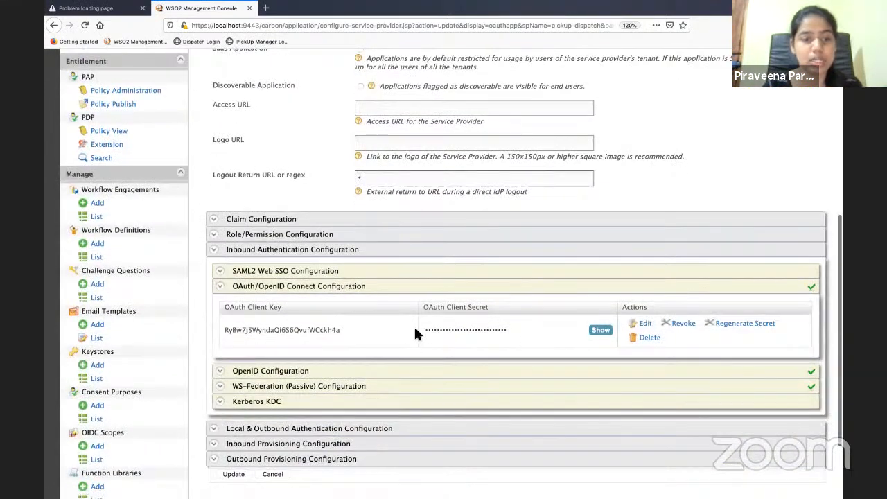
double_click(301, 331)
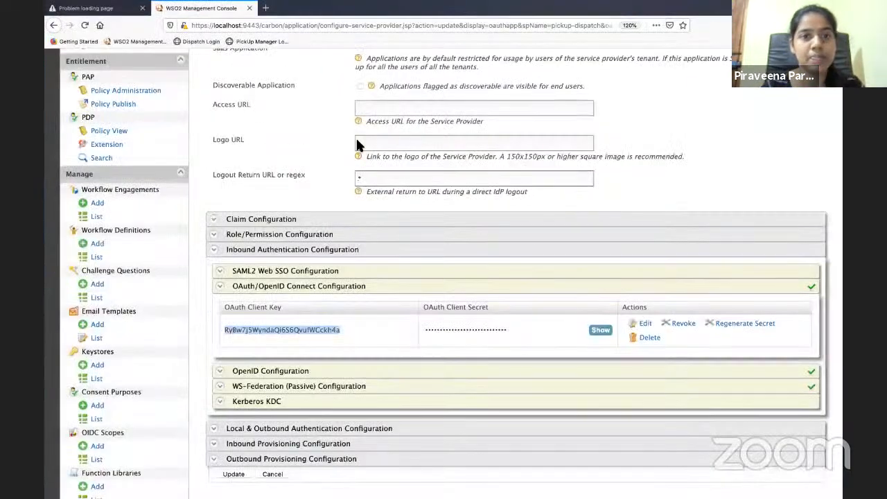
key(ctrl+Up)
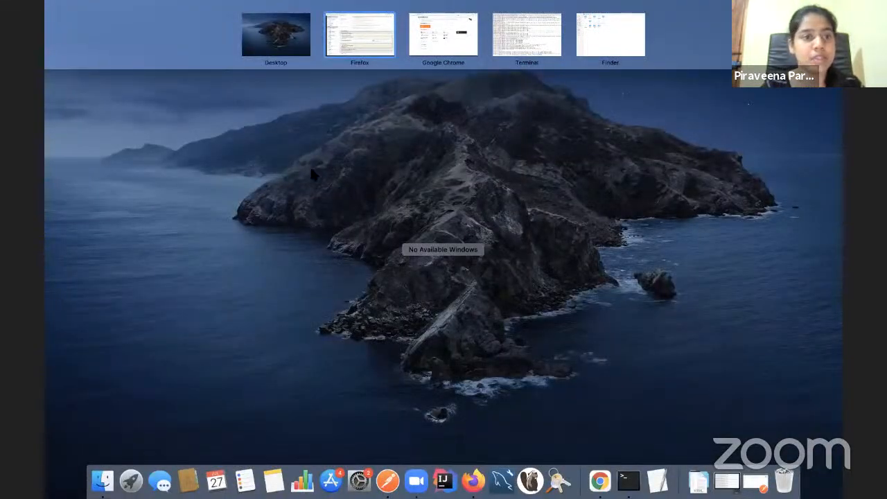
Open dispatch.properties from apache-tomcat-8.5.69/webapps/pickup-dispatch/WEB-INF/classes in TextEdit
click(611, 35)
click(53, 9)
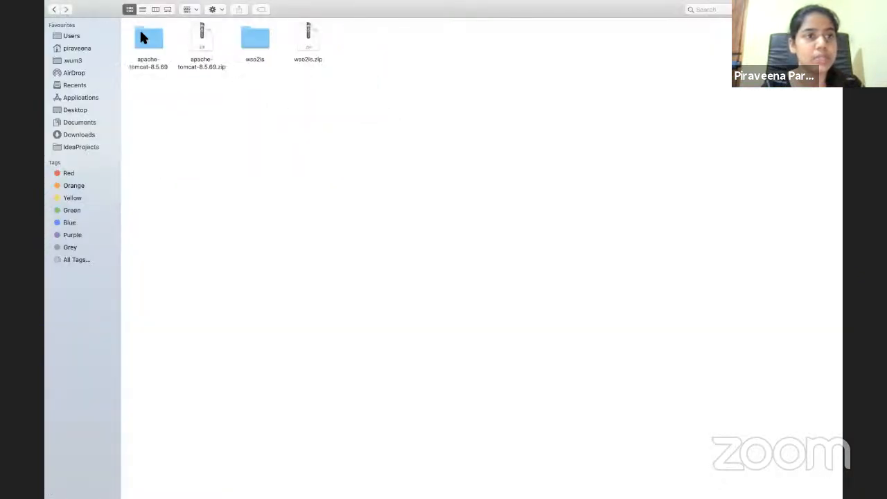
double_click(146, 43)
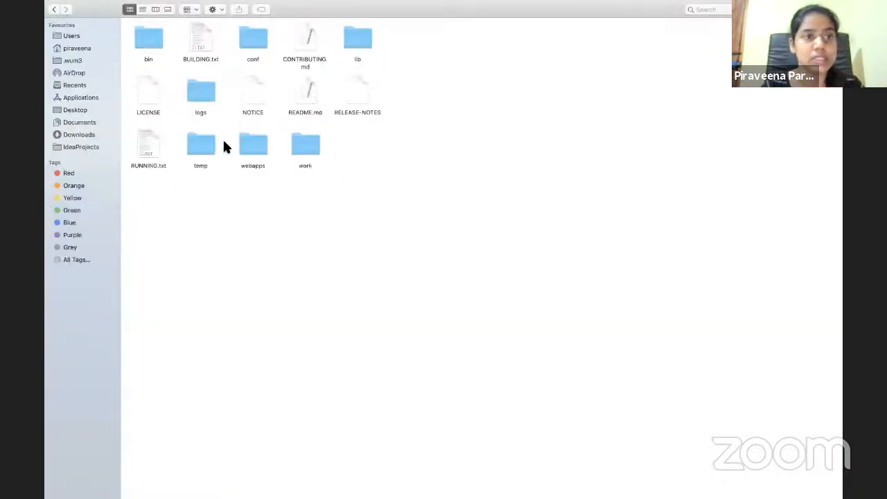
double_click(256, 147)
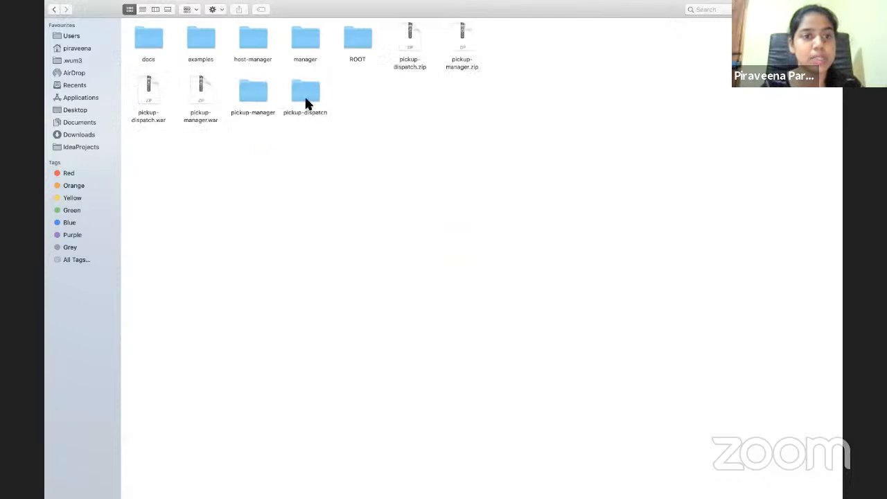
double_click(304, 94)
double_click(200, 147)
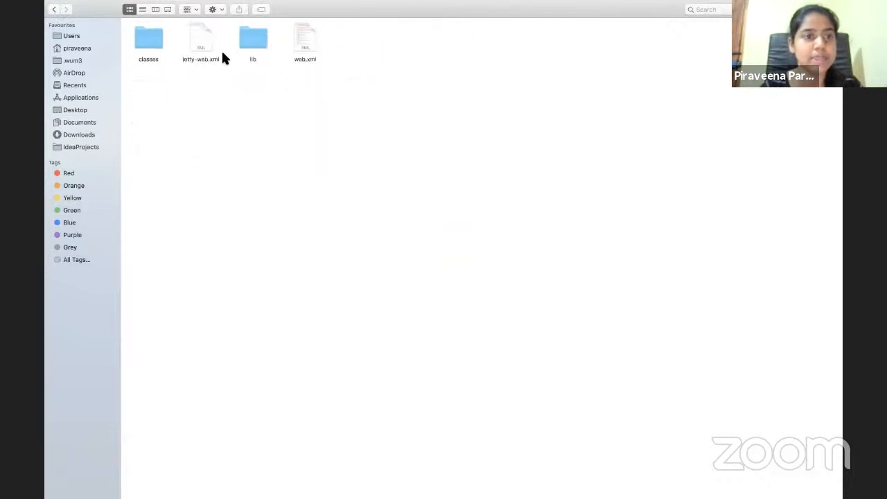
double_click(145, 33)
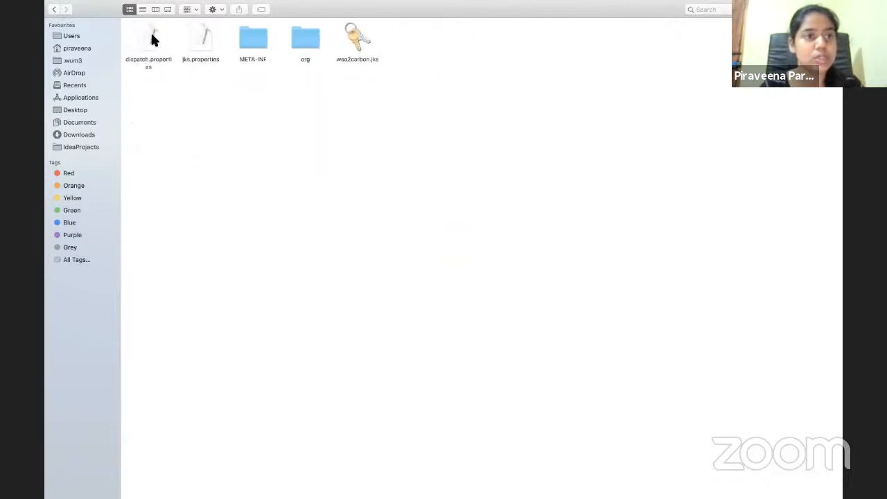
click(150, 30)
double_click(152, 38)
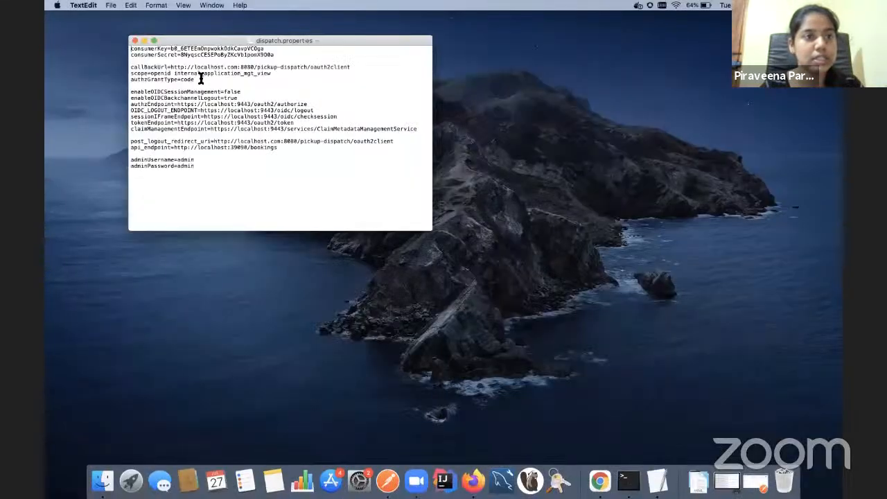
Replace the consumerKey value in dispatch.properties with the copied client key
drag(171, 51, 265, 50)
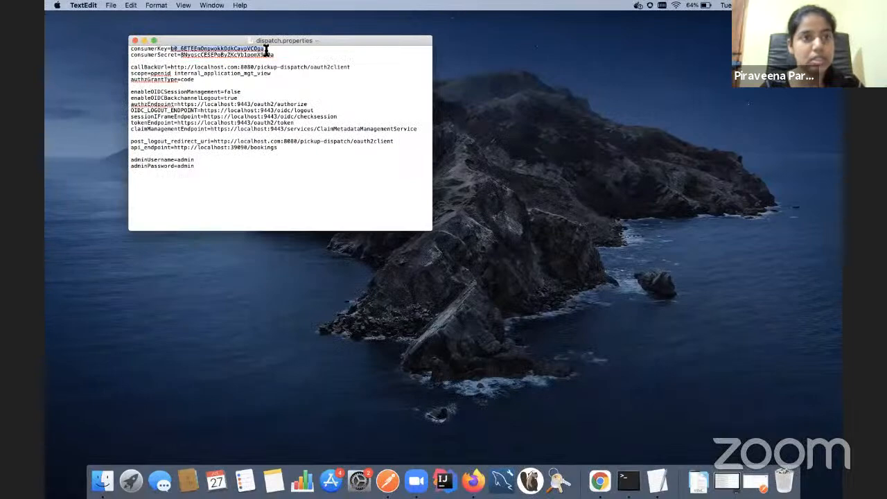
text(Ry8w7j5Wynda0i656QvufWCckh4a)
key(ctrl+Up)
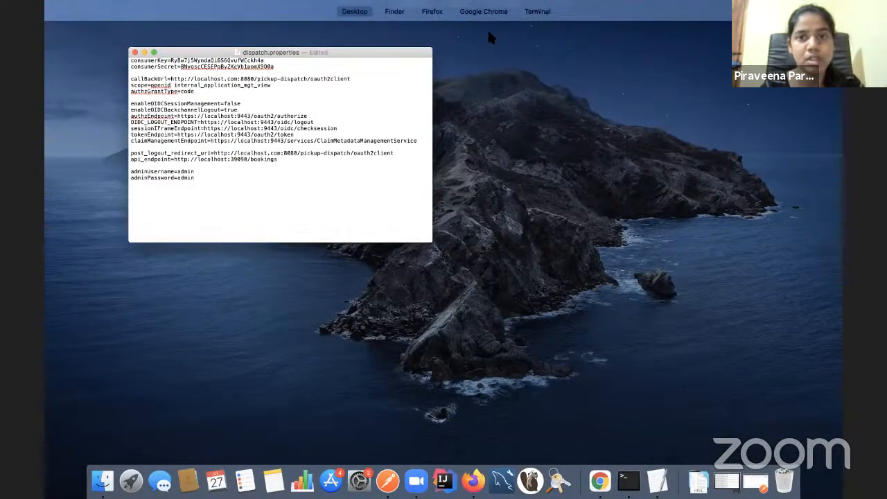
click(511, 42)
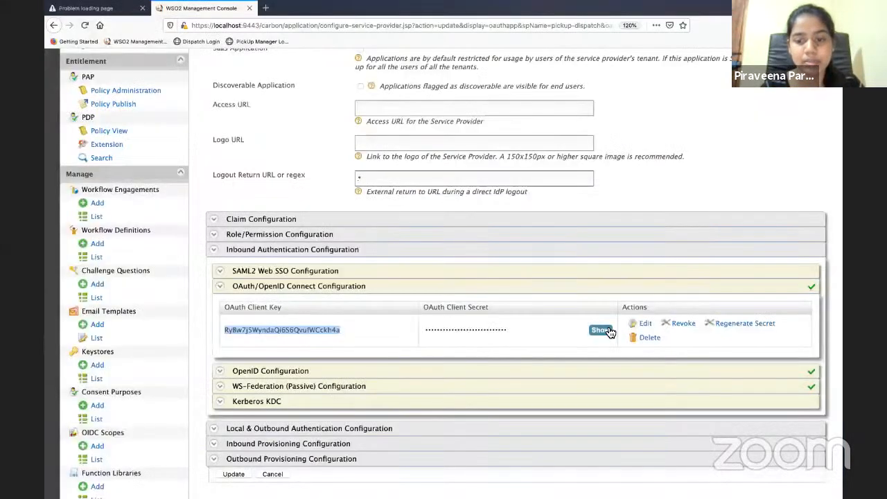
Copy the revealed client secret from the console and paste it as consumerSecret
click(603, 330)
double_click(477, 333)
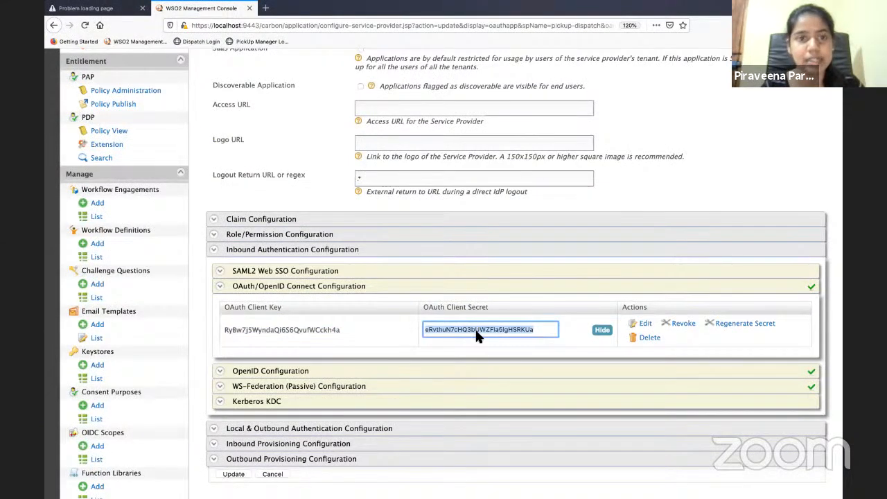
key(ctrl+Up)
click(321, 236)
double_click(182, 55)
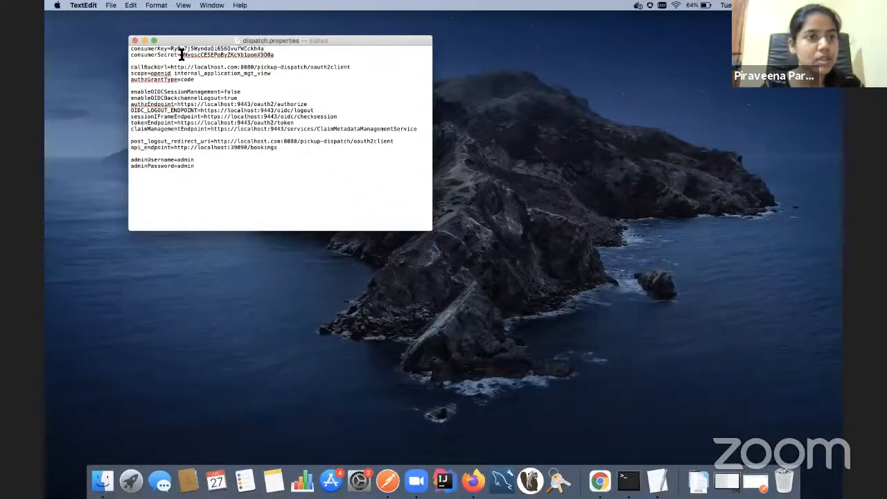
key(super+v)
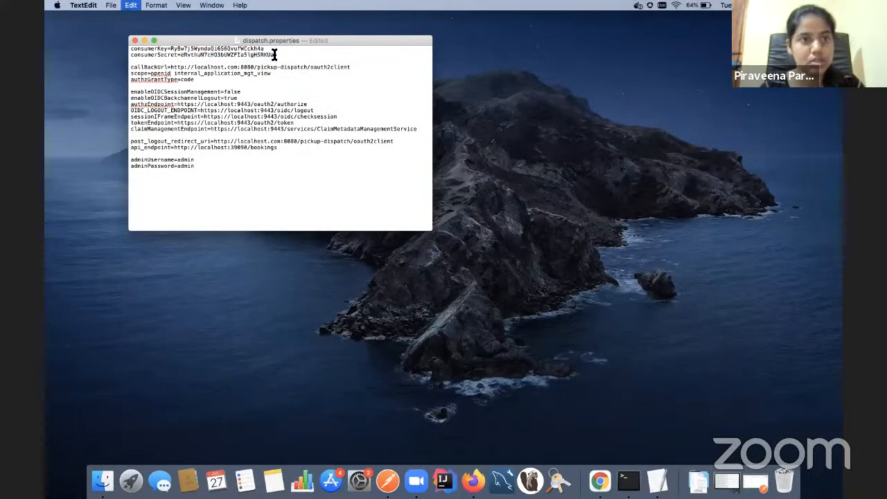
Save and close dispatch.properties, then return to the management console
key(super+s)
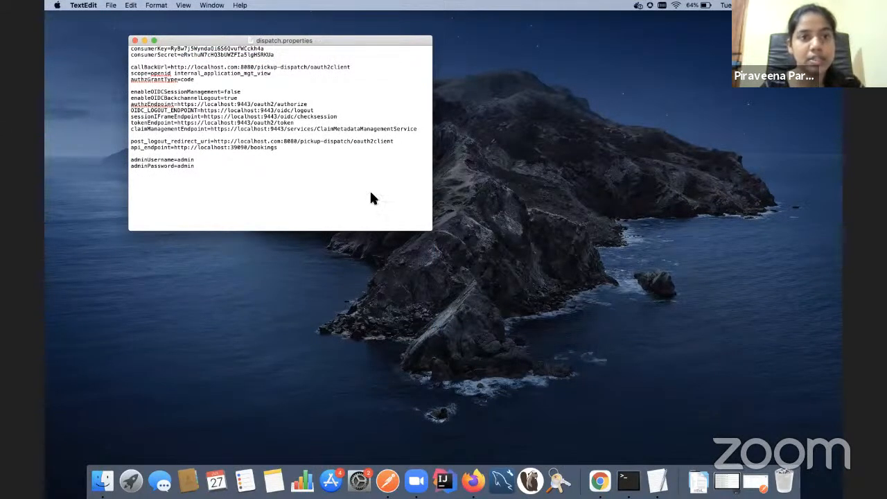
key(ctrl+Up)
click(253, 142)
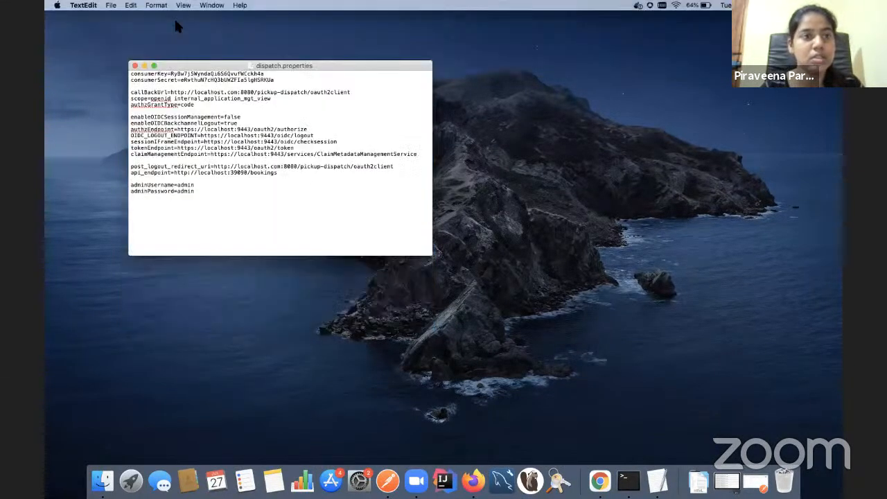
key(super+w)
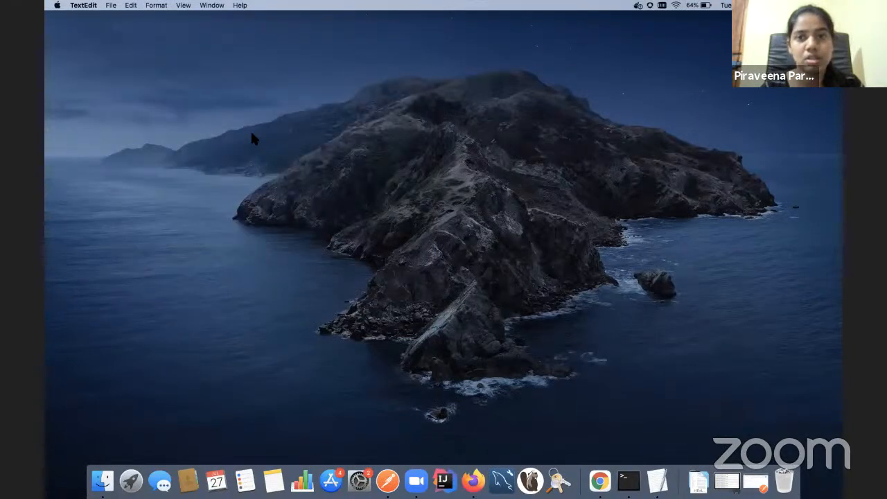
key(ctrl+Up)
click(477, 11)
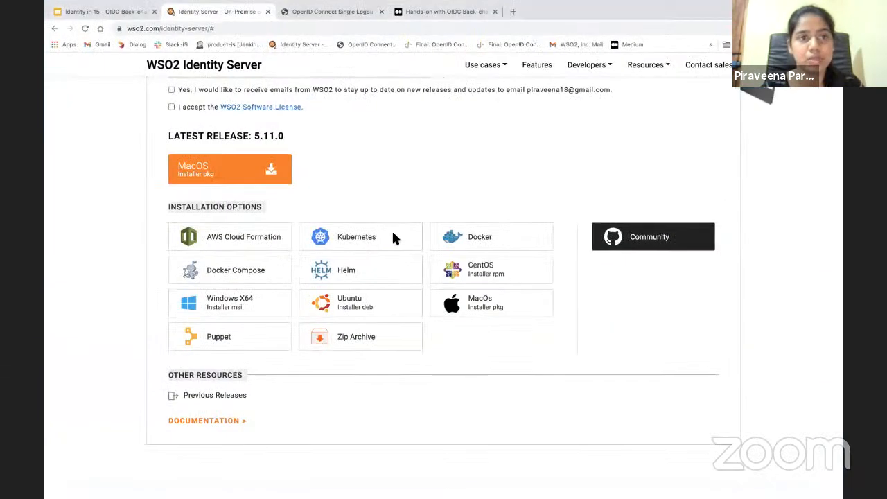
key(ctrl+Up)
click(444, 42)
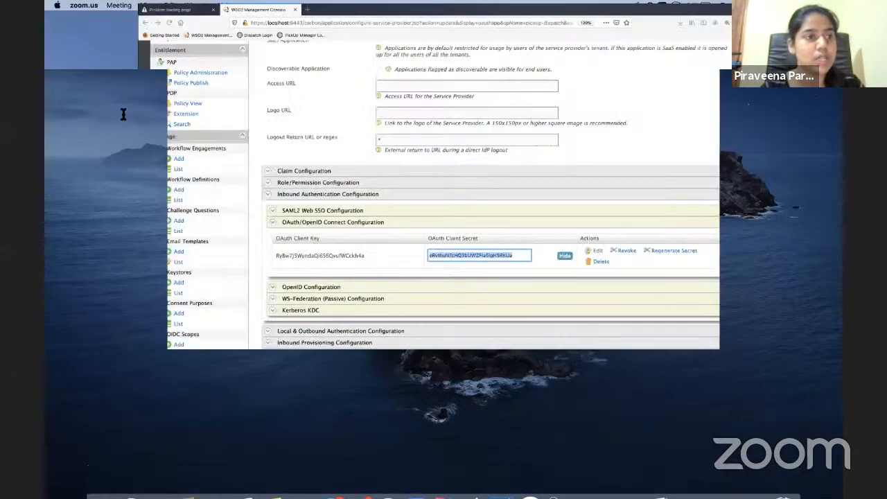
scroll(127, 120, up, 5)
scroll(111, 135, up, 2)
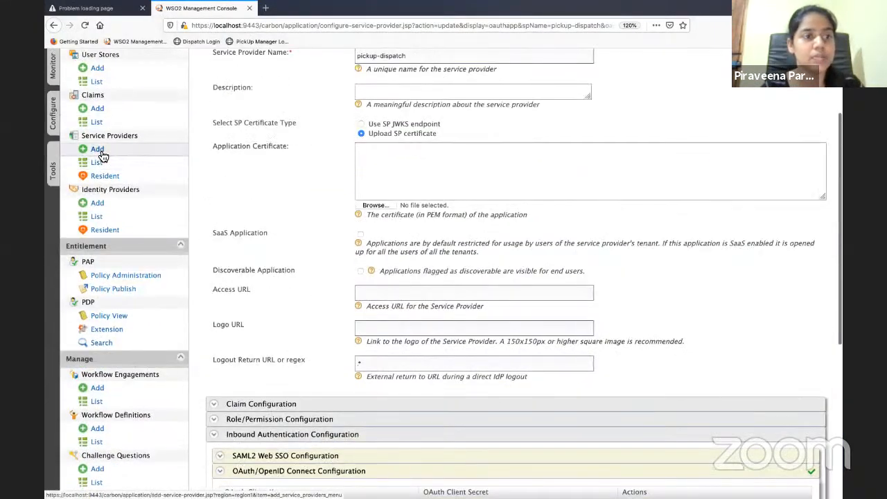
Register a new service provider named pickup-manager
scroll(95, 146, up, 2)
click(104, 211)
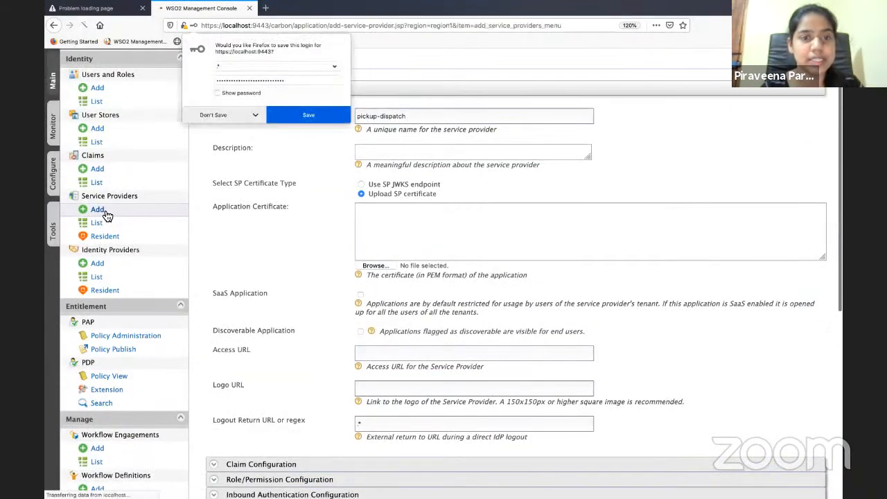
click(317, 224)
text(pic)
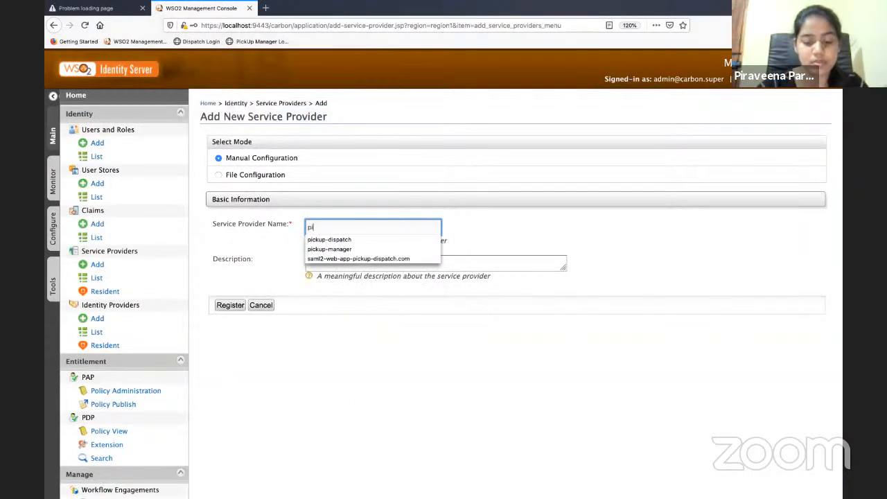
click(346, 249)
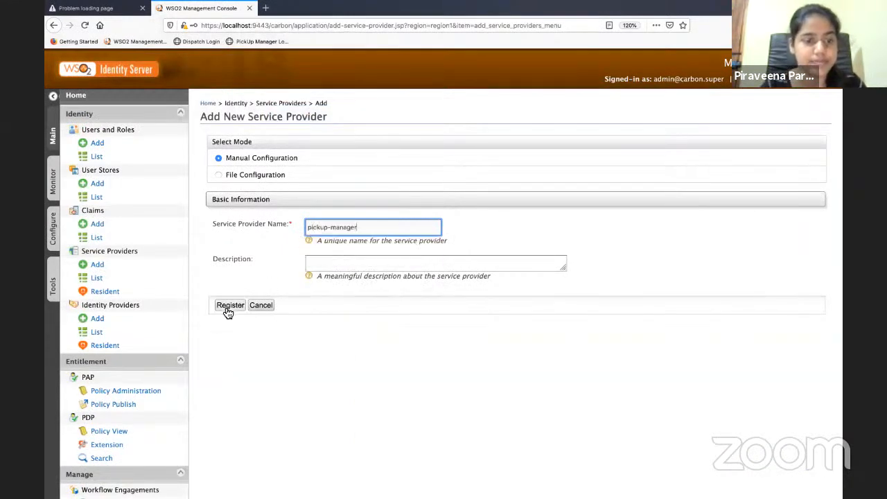
click(227, 310)
Open the OAuth/OpenID Connect configuration under Inbound Authentication for pickup-manager
scroll(277, 346, down, 2)
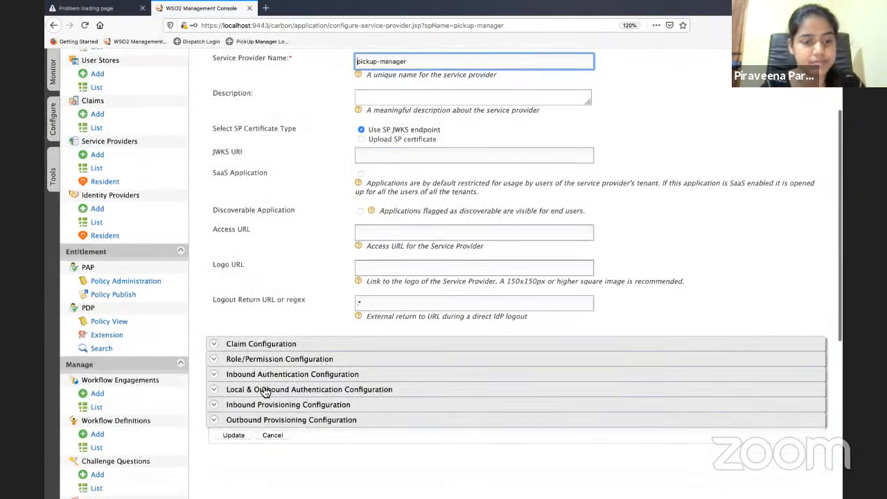
click(266, 393)
scroll(270, 371, down, 3)
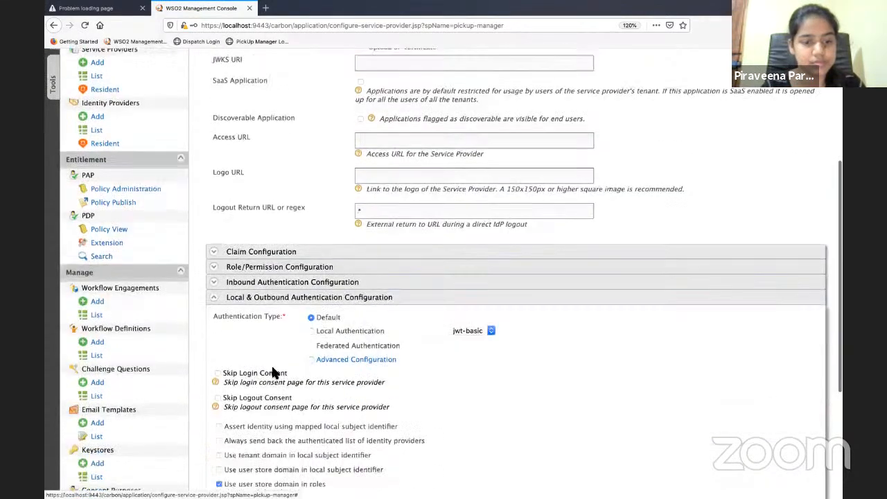
click(295, 285)
click(272, 320)
scroll(272, 323, down, 2)
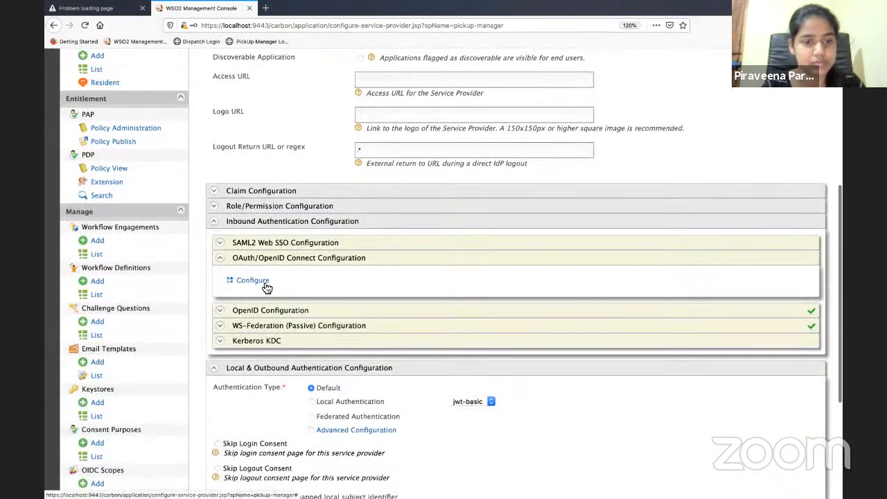
click(266, 283)
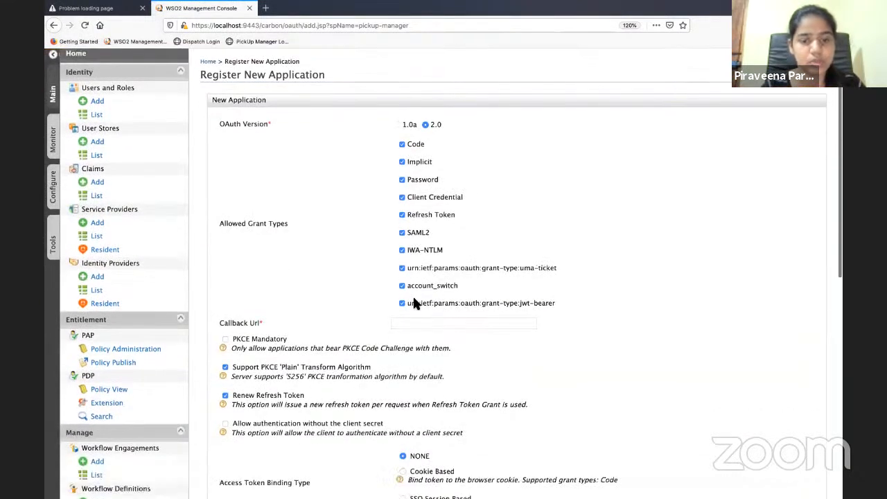
scroll(413, 303, down, 1)
click(418, 317)
text(h)
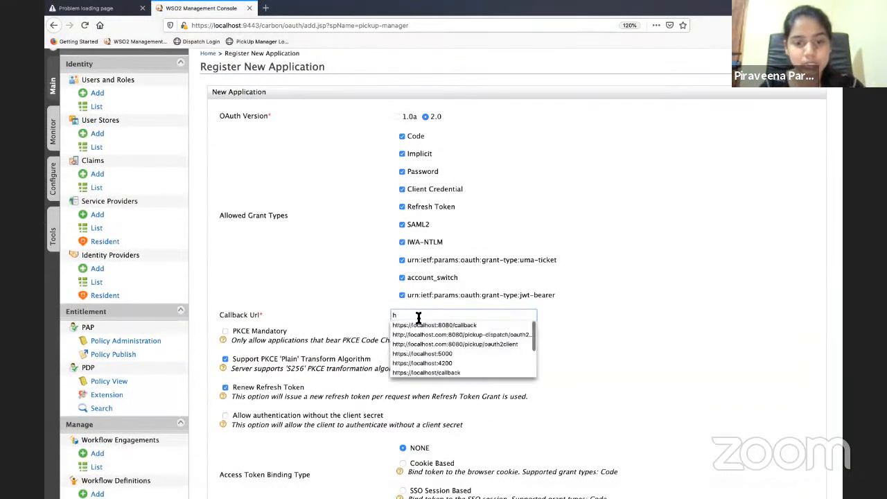
click(430, 335)
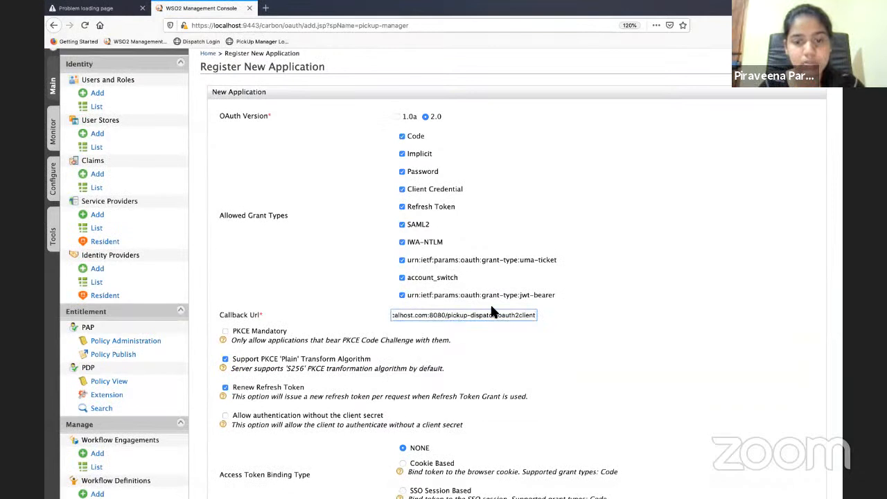
drag(471, 316, 494, 317)
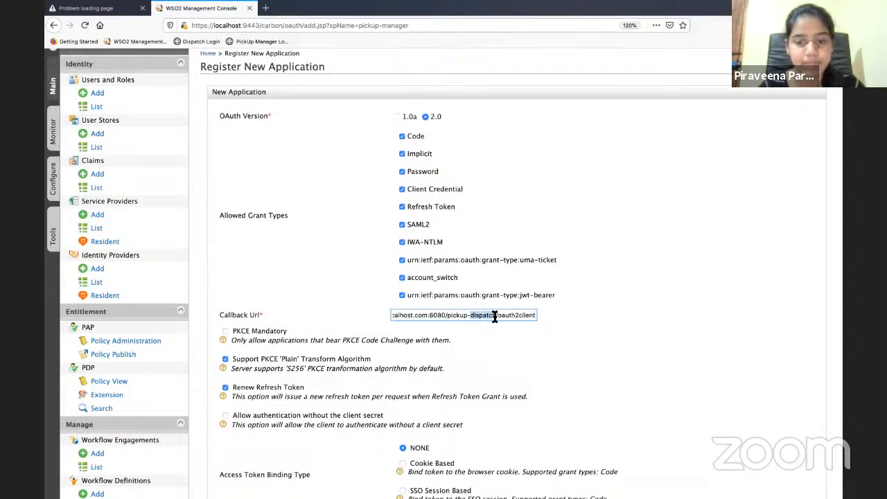
text(manager)
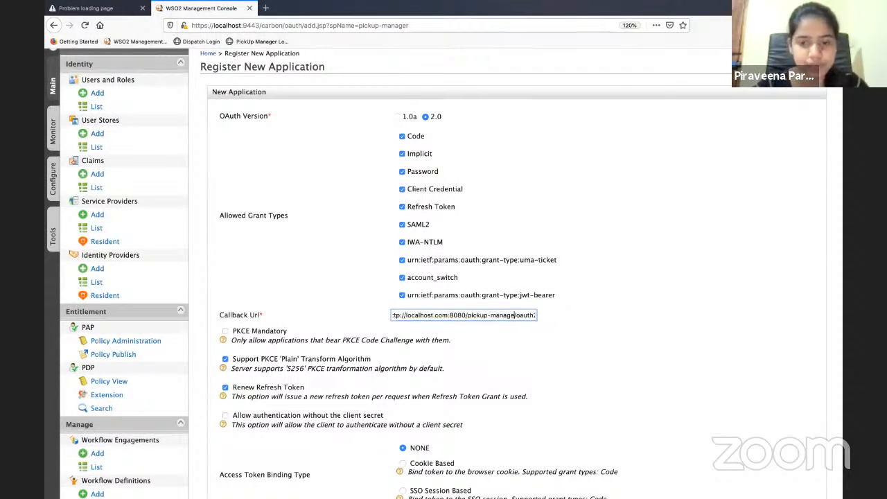
scroll(315, 430, down, 10)
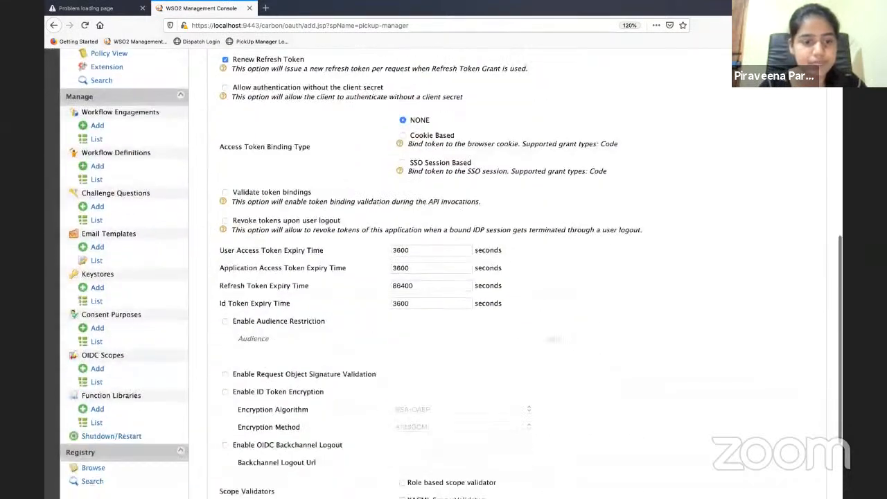
Enable OIDC backchannel logout at the pickup-manager bclogout URL and add the OAuth app
click(225, 335)
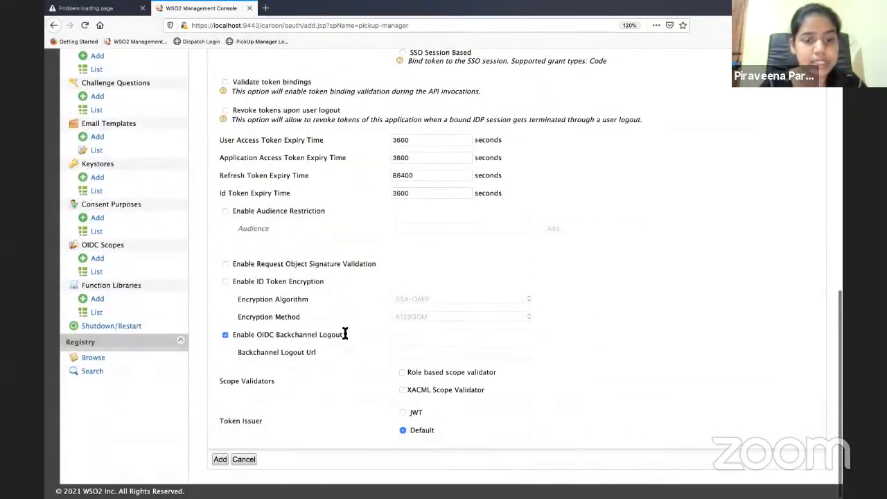
click(451, 353)
text(ht)
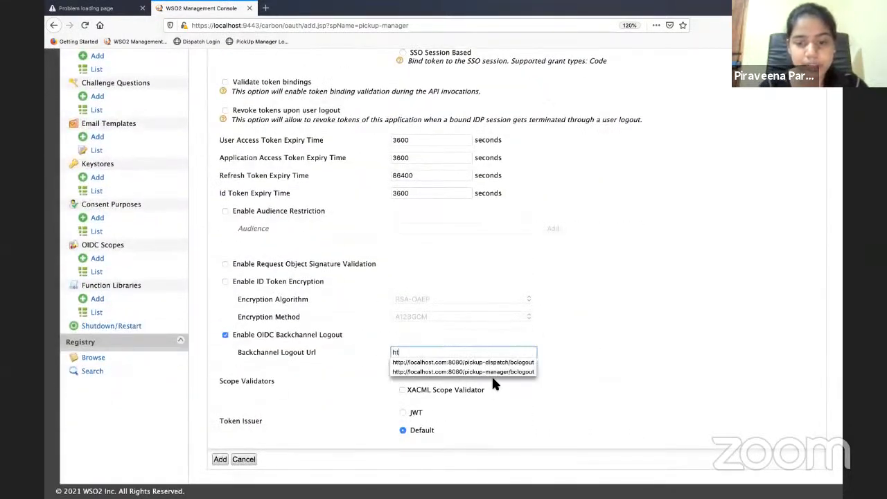
click(491, 372)
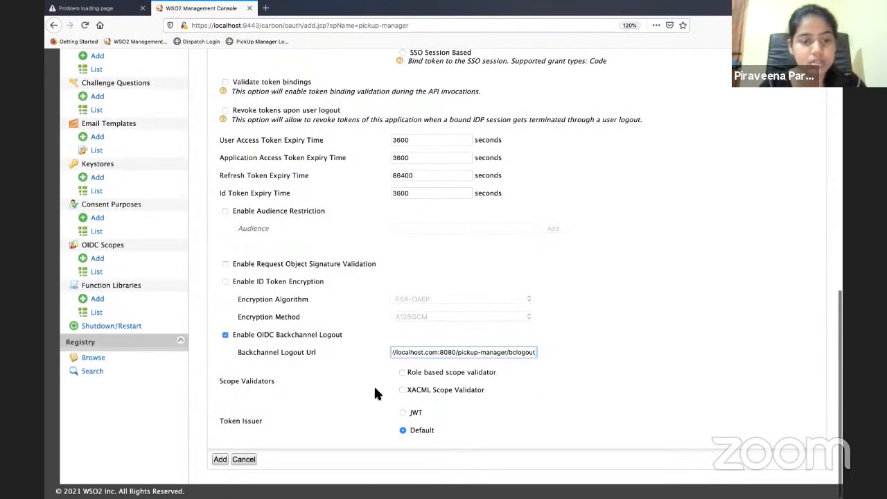
click(221, 460)
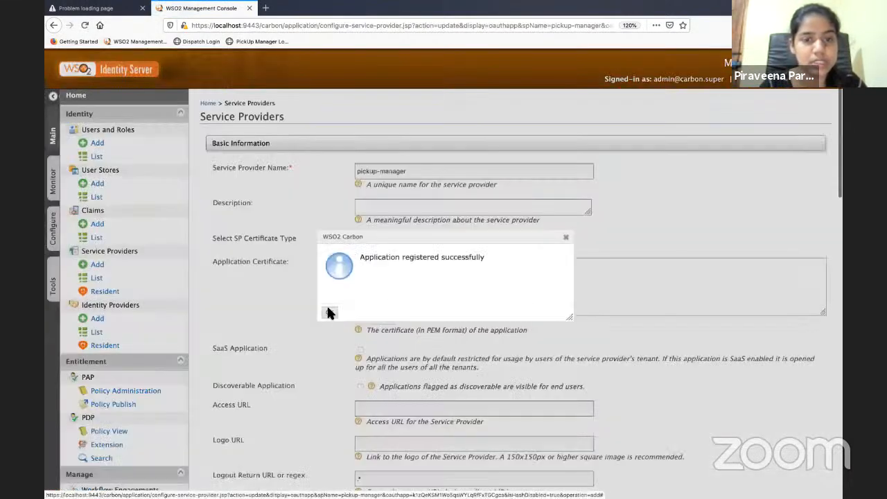
Dismiss the success message and copy pickup-manager's OAuth Client Key
click(327, 308)
scroll(327, 308, down, 3)
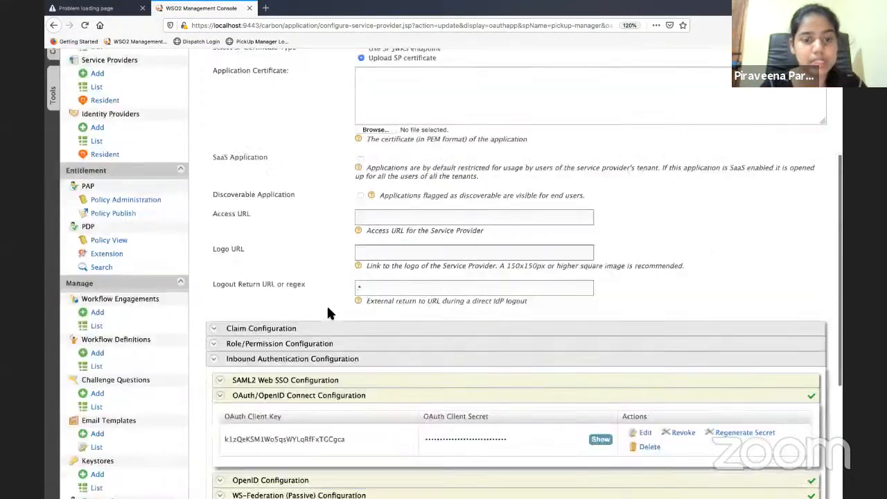
scroll(330, 314, up, 3)
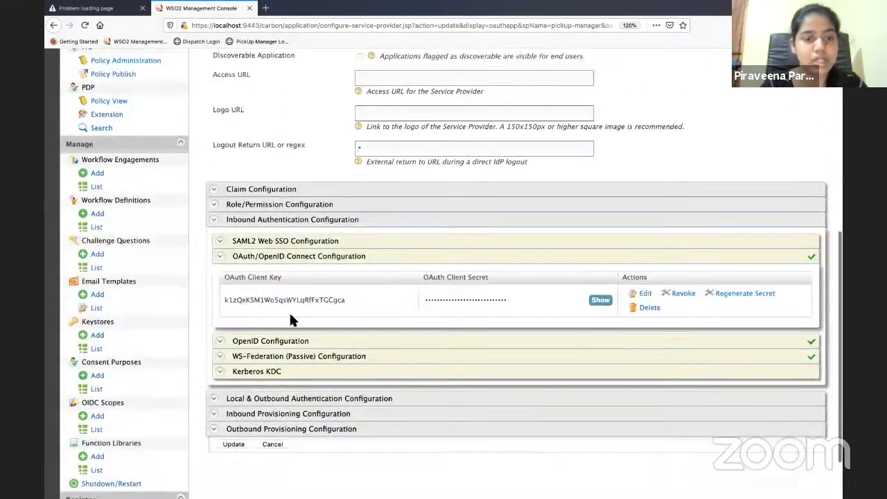
double_click(304, 299)
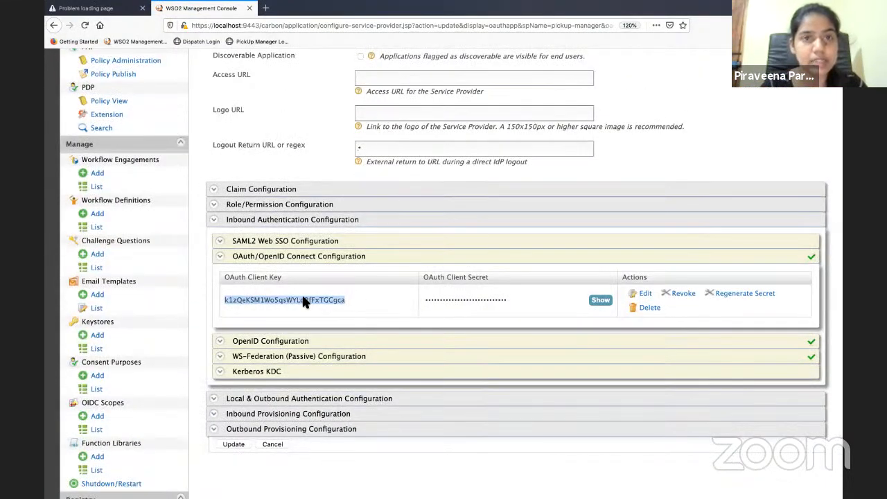
key(ctrl+Up)
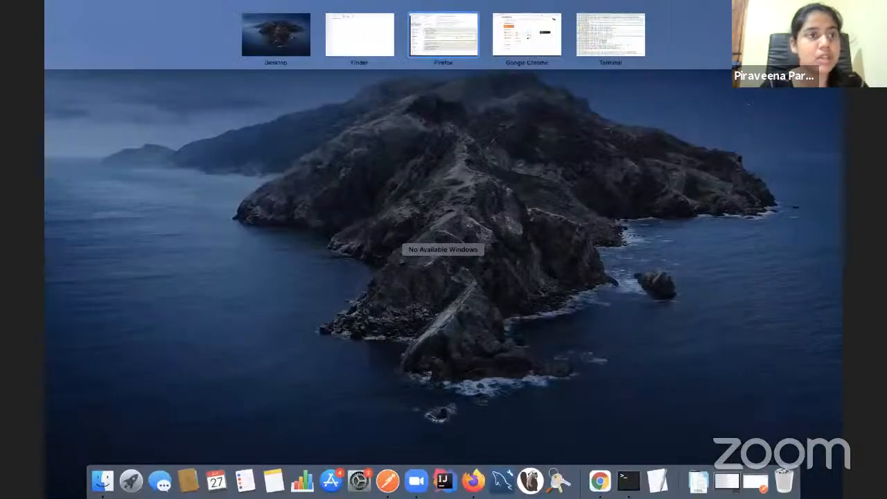
Open manager.properties from webapps/pickup-manager/WEB-INF/classes in TextEdit
click(370, 35)
click(56, 9)
click(56, 9)
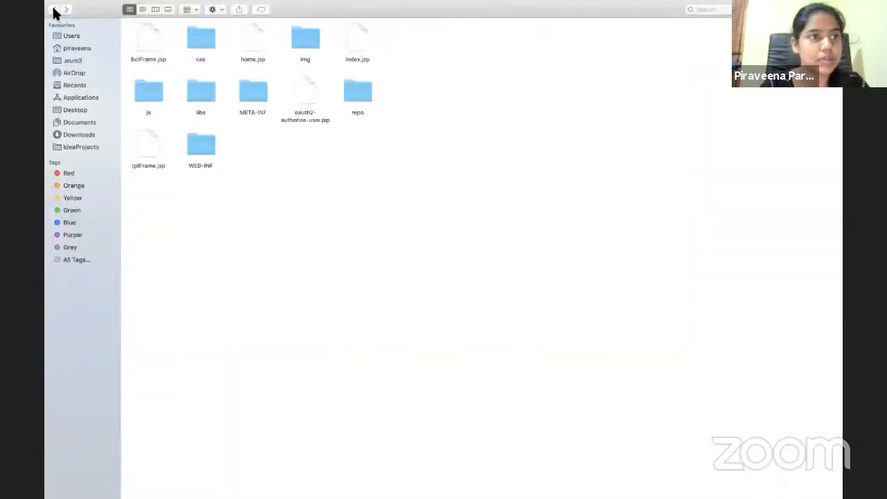
click(56, 9)
double_click(244, 88)
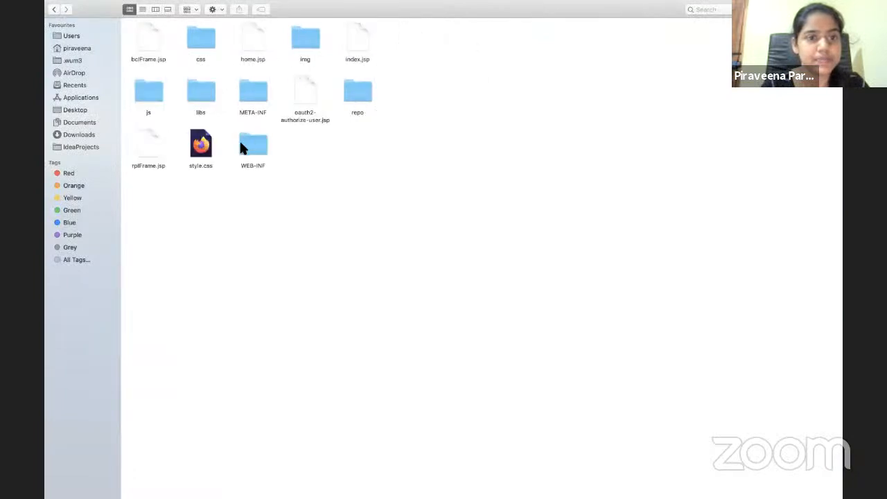
double_click(245, 142)
double_click(142, 38)
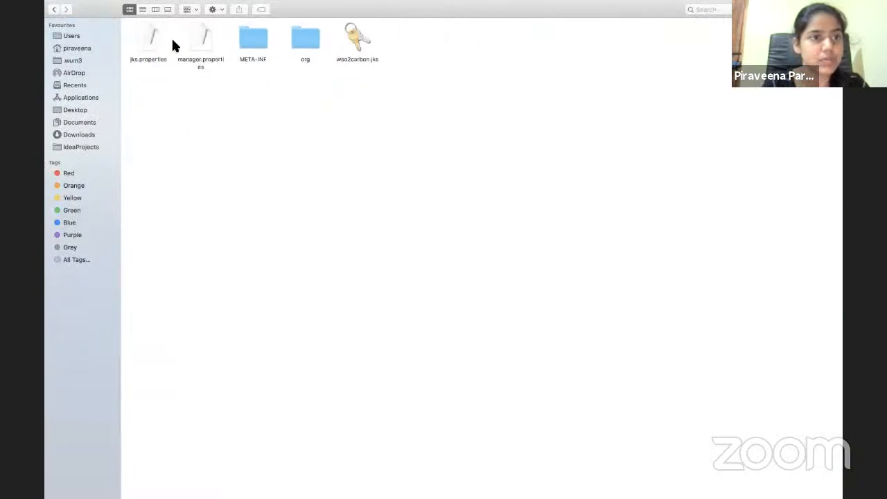
double_click(206, 42)
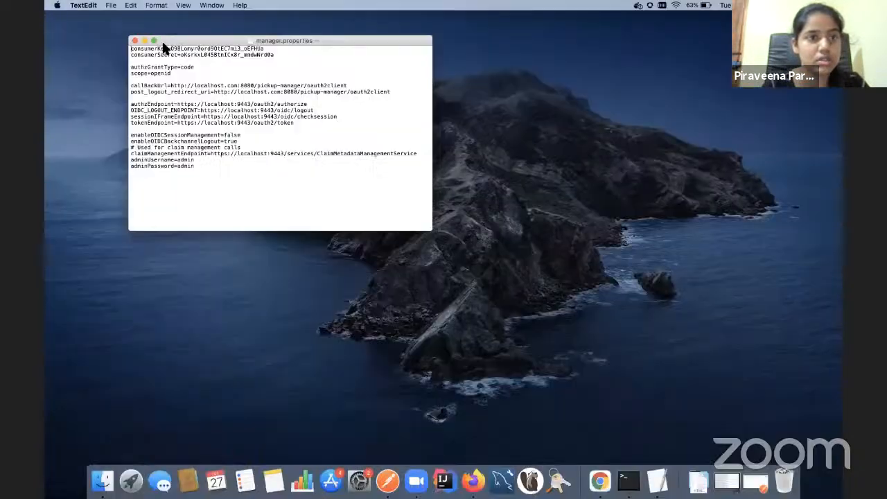
Replace the consumerKey value in manager.properties with the copied client key
double_click(269, 49)
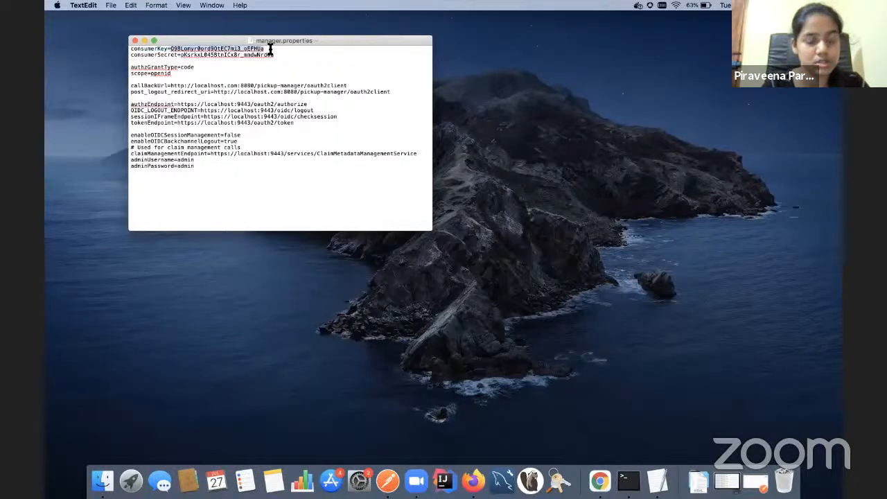
text(k1zOeKSM1Wo5gsWYLqRfFxTGCgca)
key(ctrl+Up)
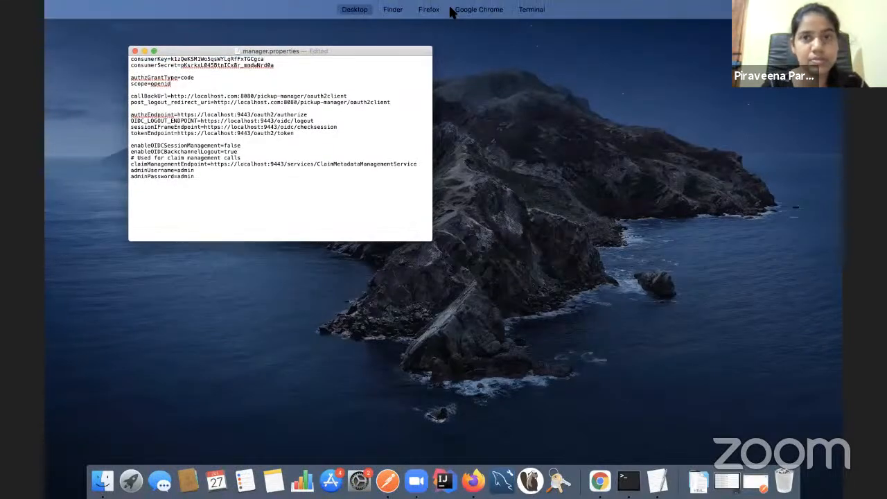
mouse_move(451, 14)
click(534, 47)
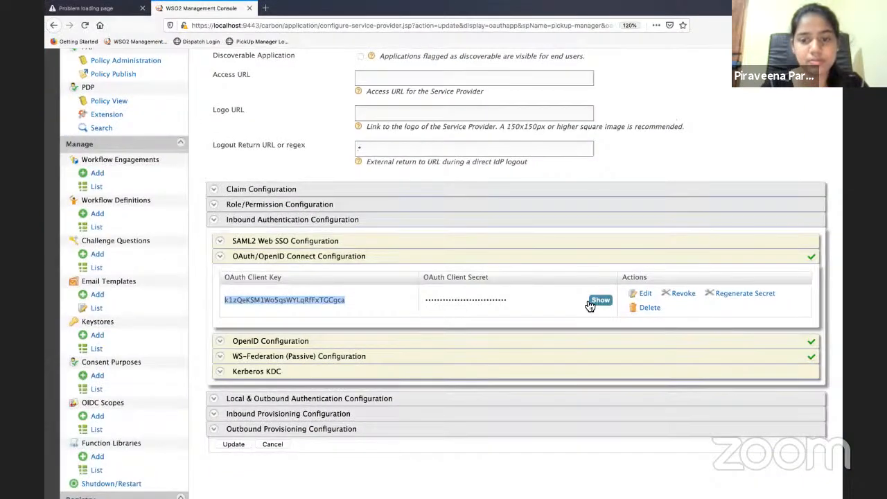
Paste the console's client secret as consumerSecret, then save and close manager.properties
click(600, 299)
double_click(477, 300)
key(ctrl+Up)
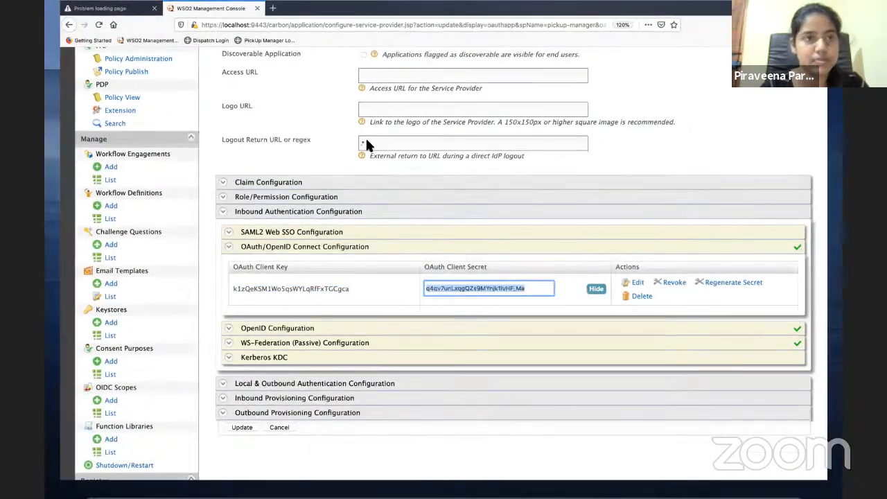
click(255, 206)
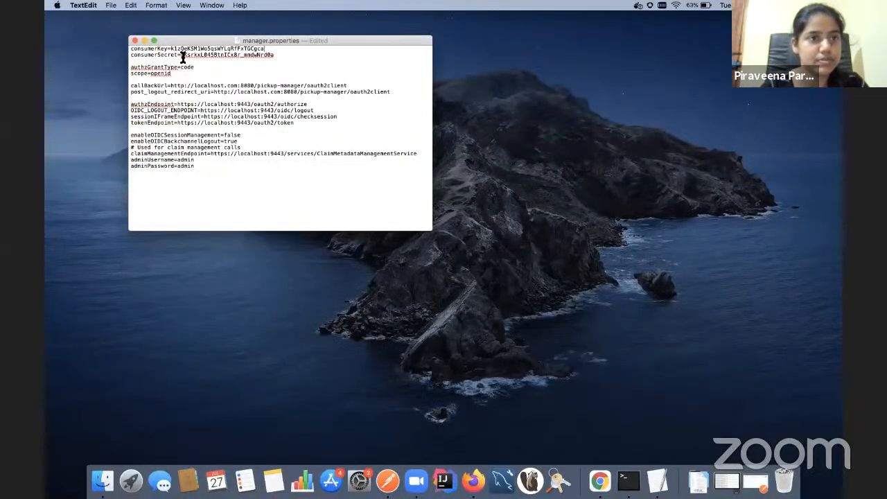
double_click(270, 55)
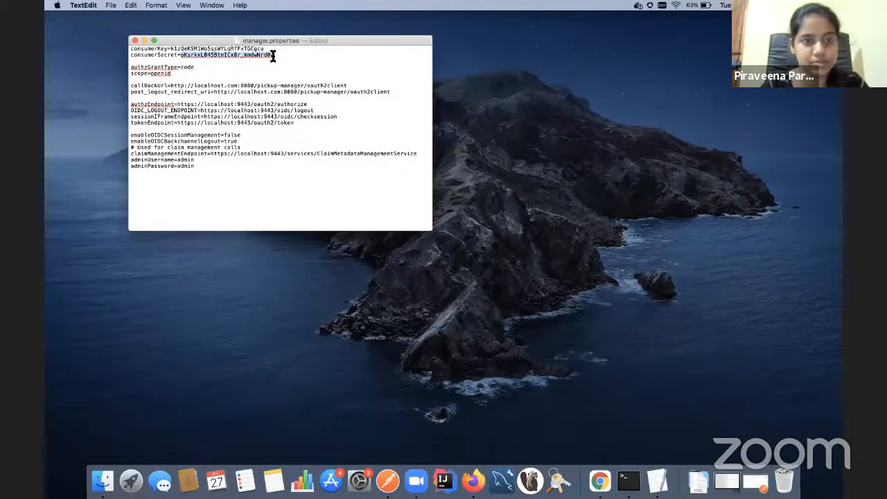
key(super+v)
key(super+s)
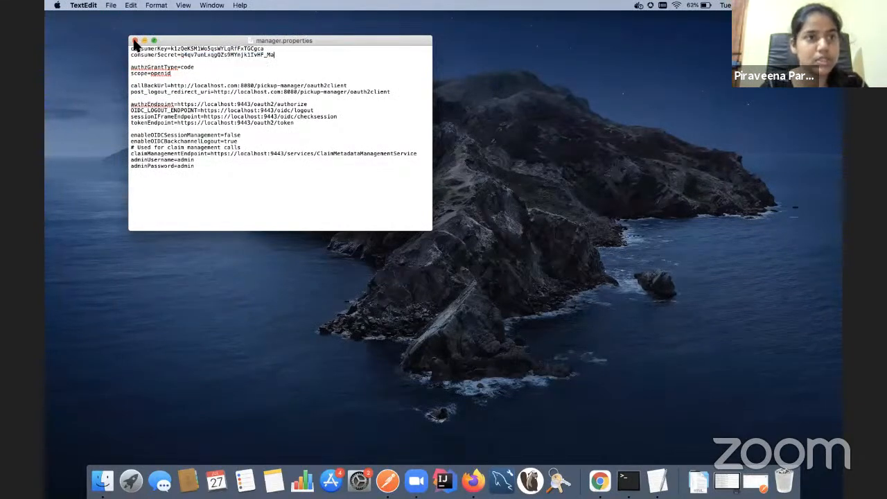
click(136, 41)
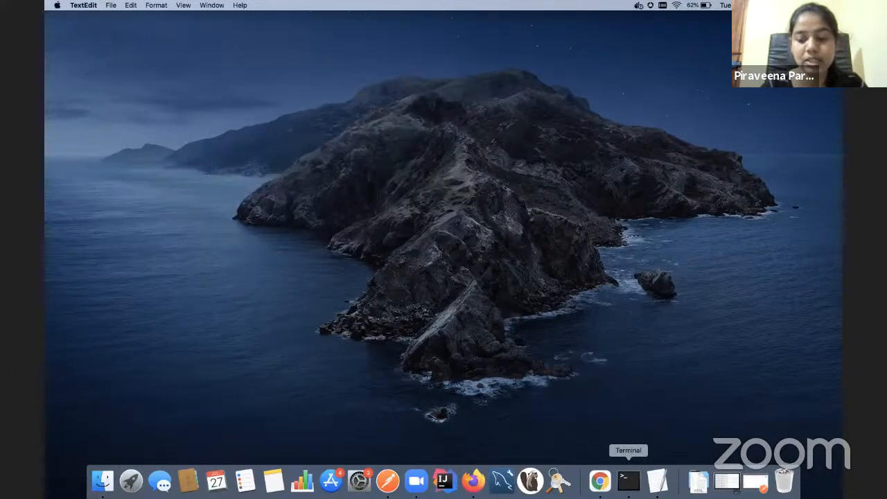
Start Tomcat with 'sh catalina.sh run' in Terminal, then switch back to Firefox
click(629, 479)
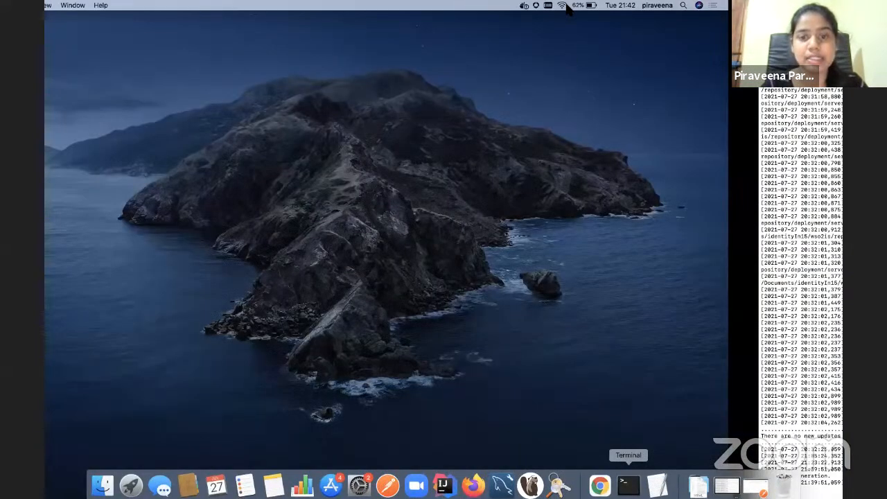
key(Return)
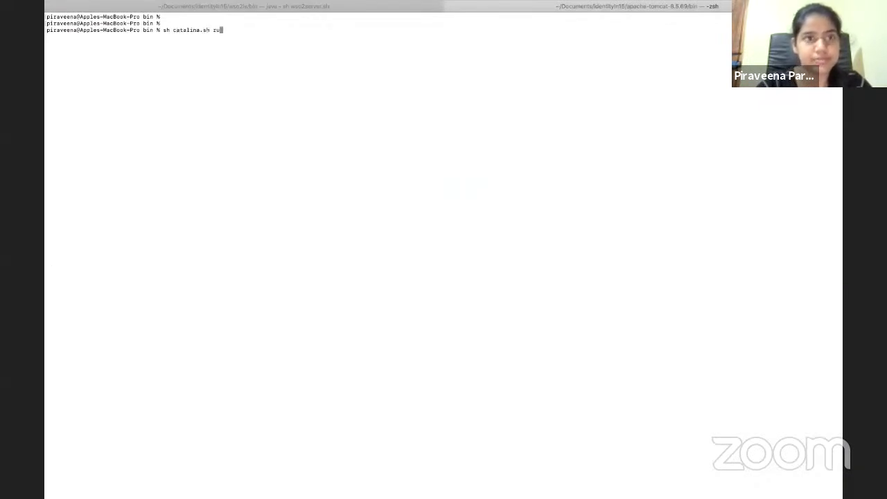
text(sh catalina.sh run)
key(Return)
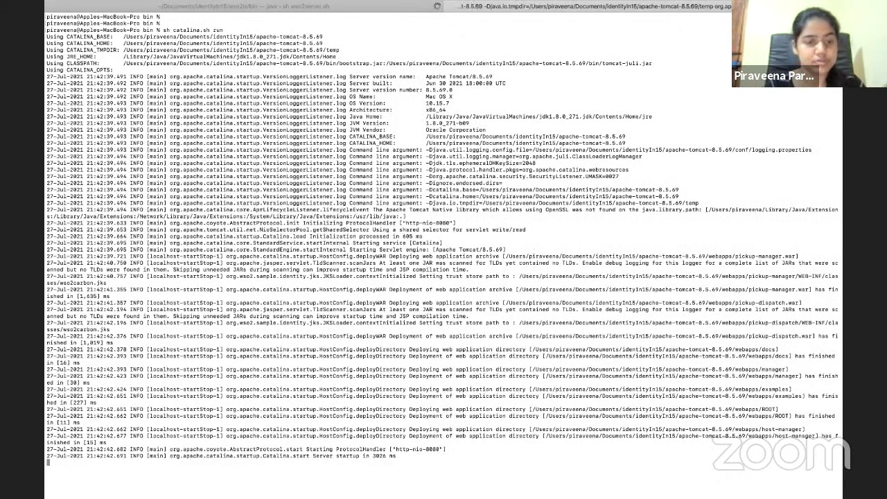
key(Return)
key(Return)
key(Return)
key(Return)
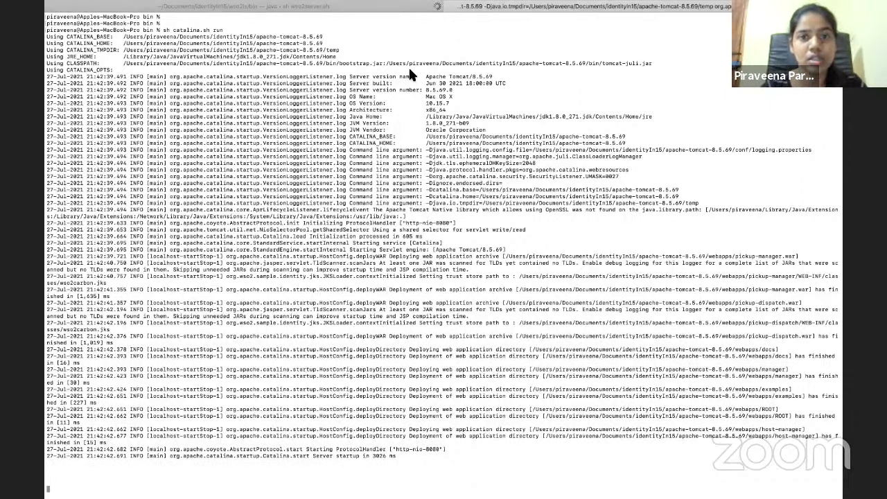
key(ctrl+Up)
click(534, 43)
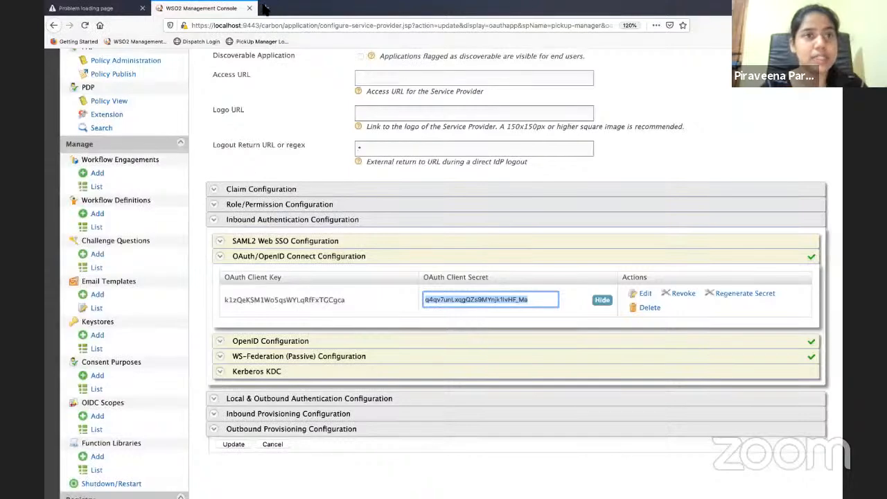
Open the Pickup Dispatch login page from the bookmark in a new tab
click(263, 7)
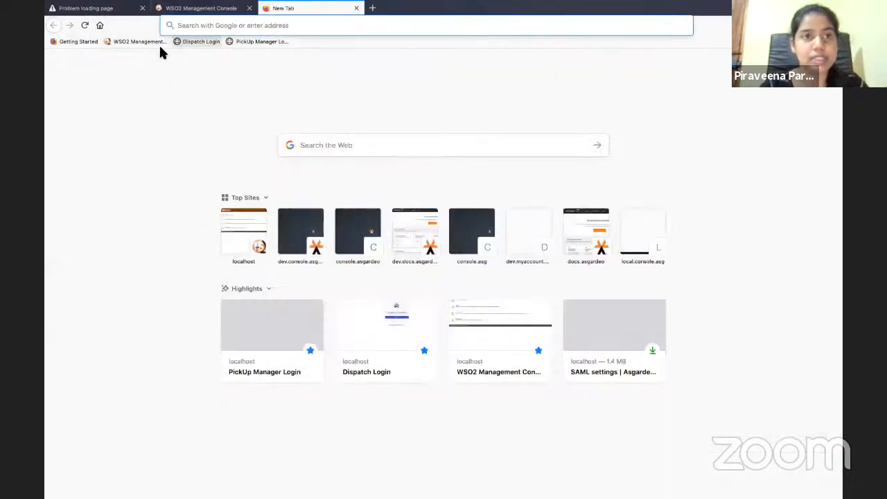
text(pi)
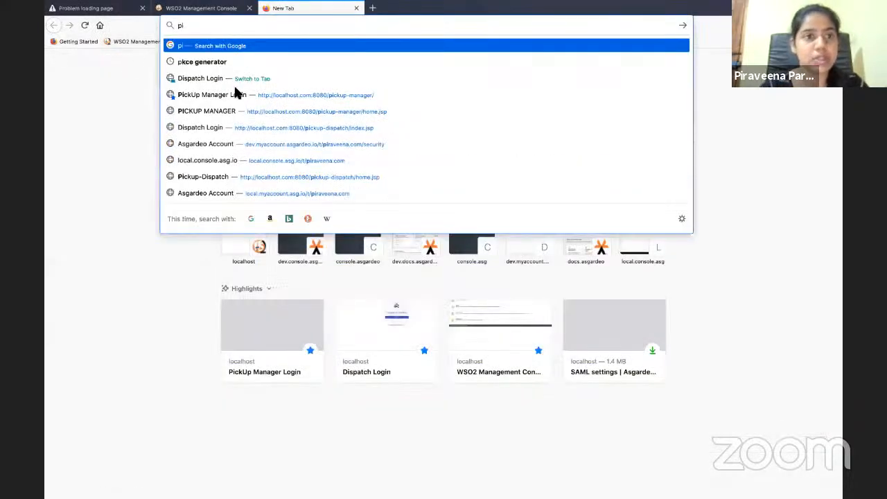
click(87, 108)
click(195, 43)
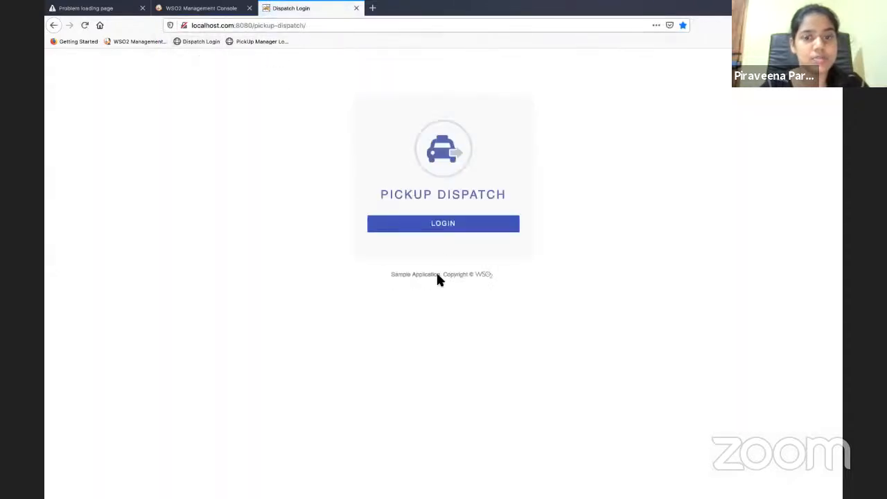
Sign in to Pickup Dispatch with the saved demo user and allow account access
click(448, 230)
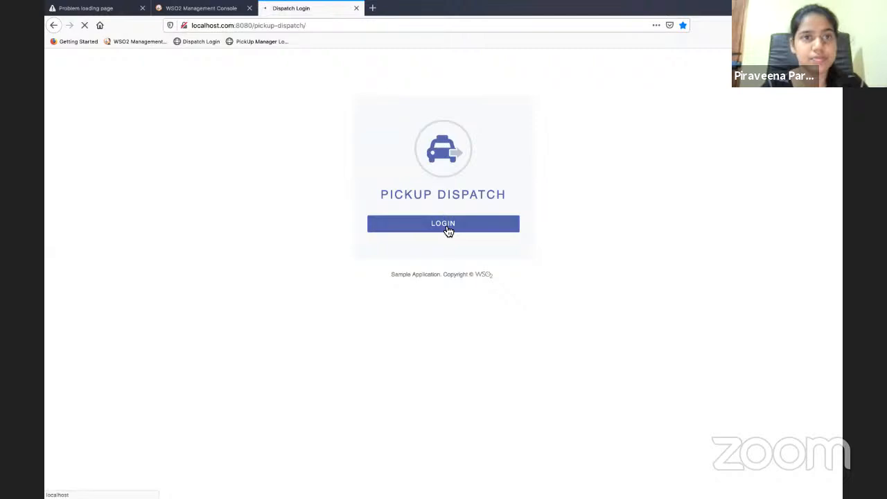
click(432, 194)
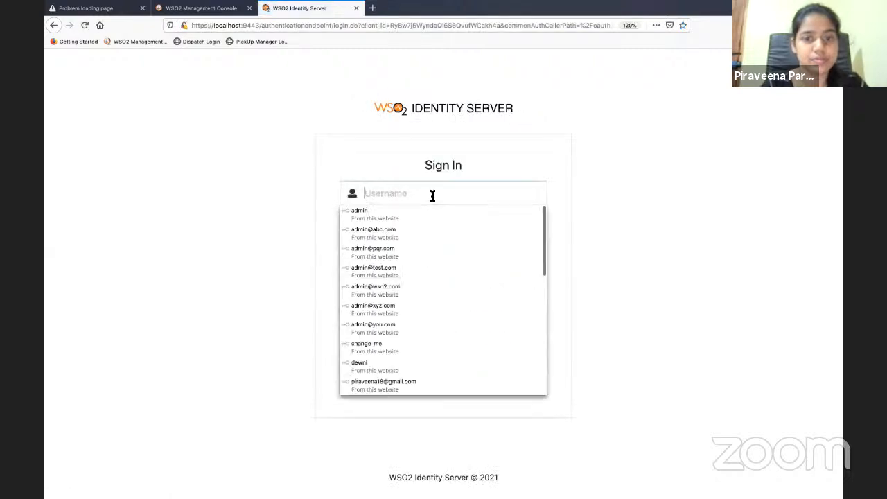
text(tom)
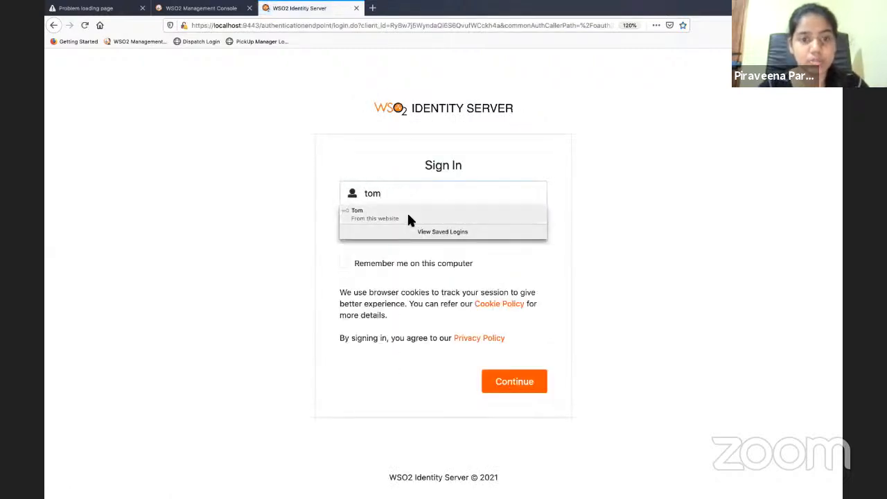
click(407, 213)
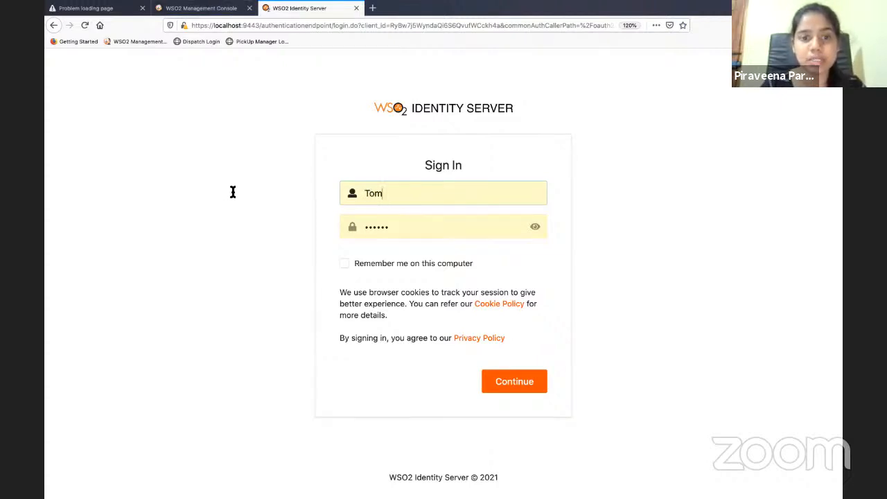
click(530, 382)
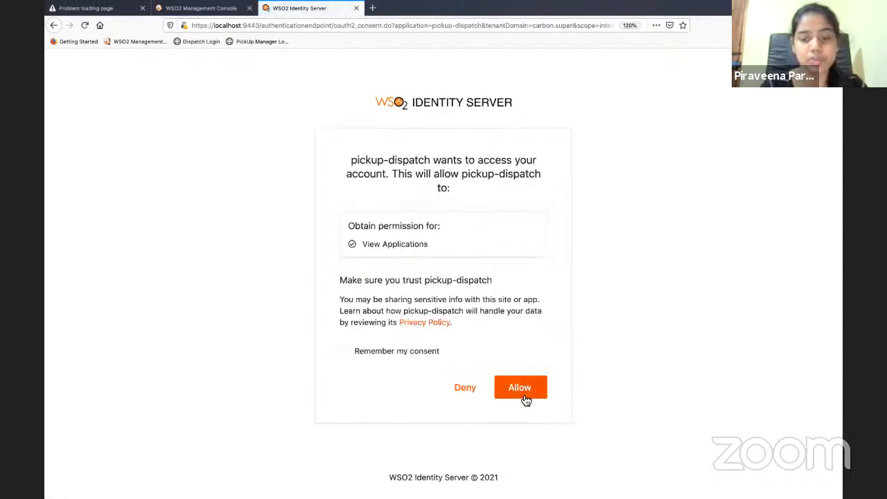
click(526, 397)
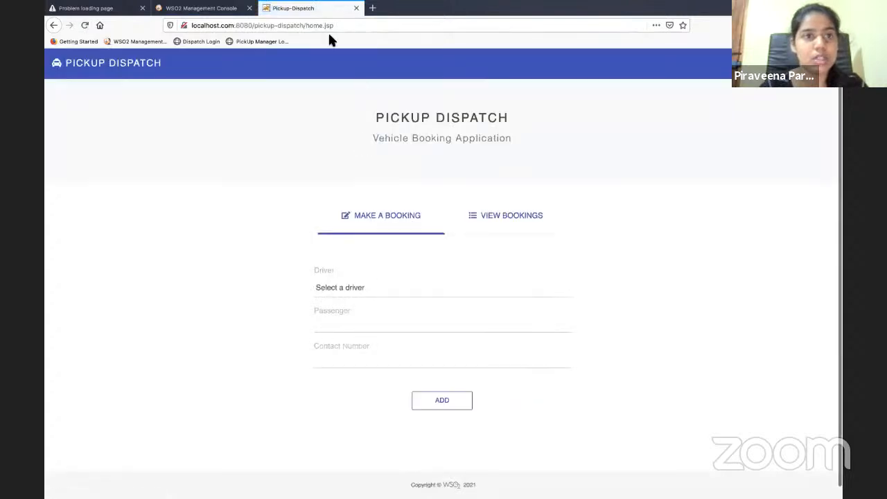
Log in to Pickup Manager in a new tab to reach its management overview
click(373, 9)
click(262, 41)
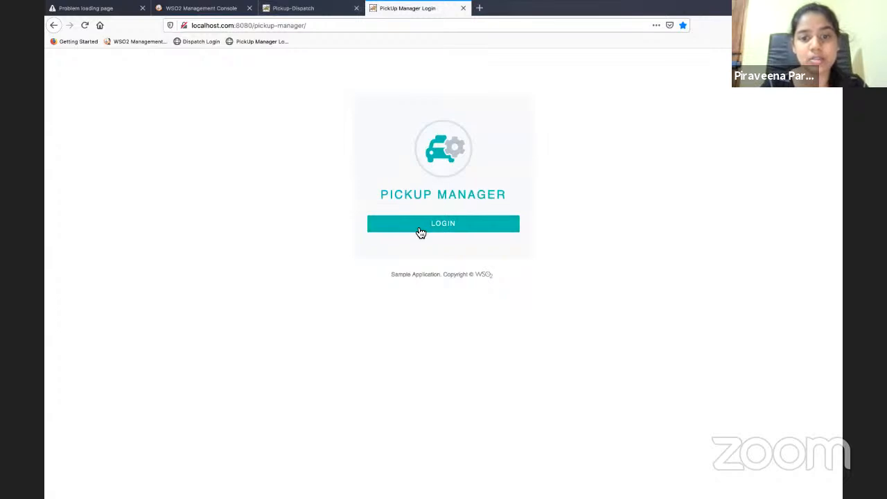
click(421, 233)
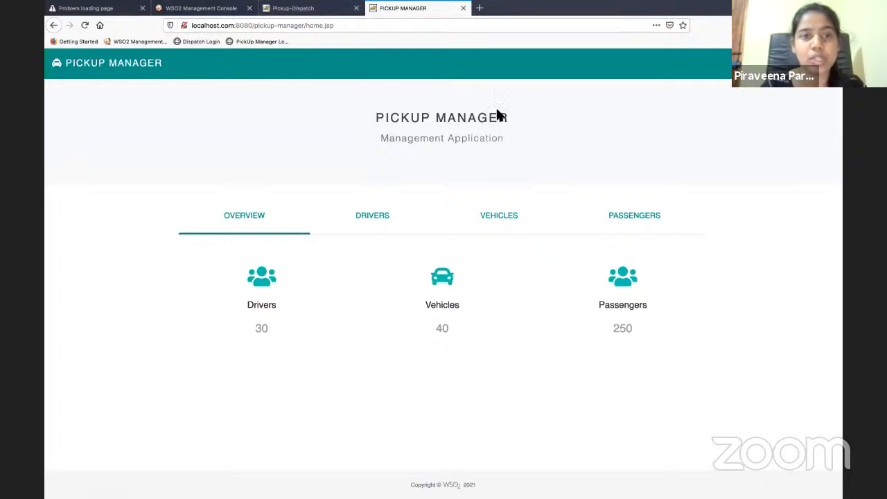
click(342, 12)
key(ctrl+Up)
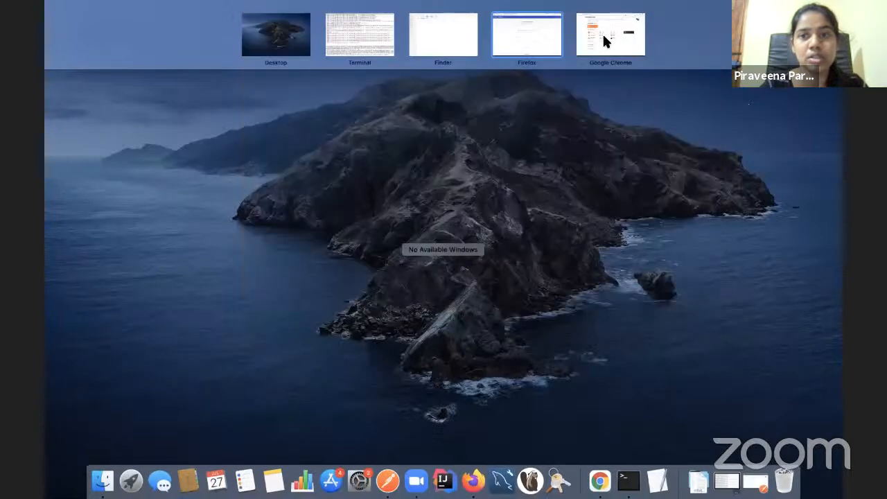
Show slide 6's back-channel logout flow diagram in Chrome, then return to Pickup Dispatch in Firefox
click(602, 34)
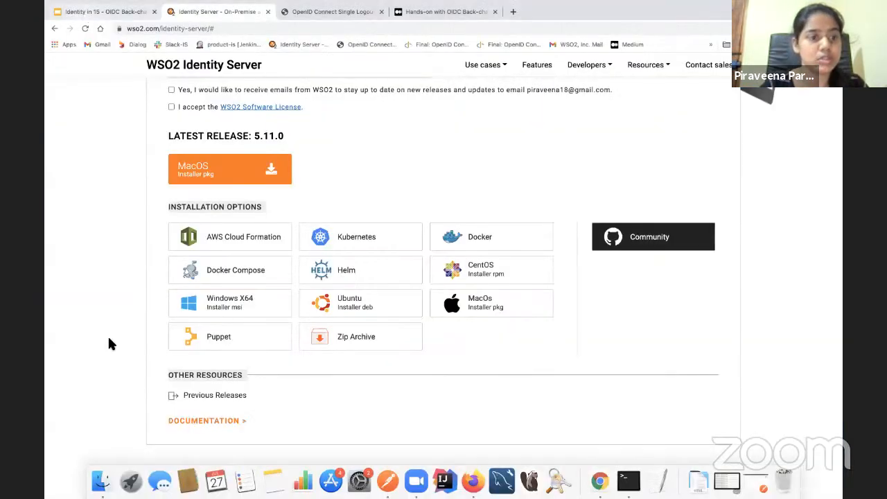
click(105, 12)
click(99, 354)
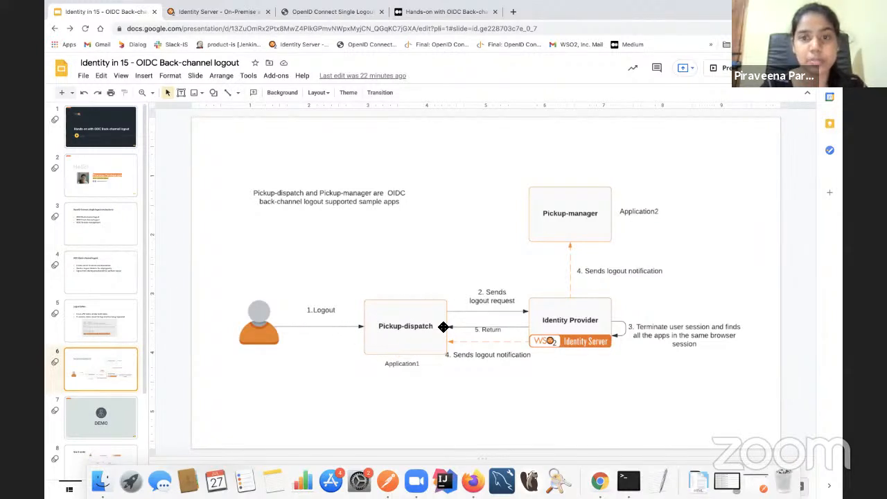
key(ctrl+Up)
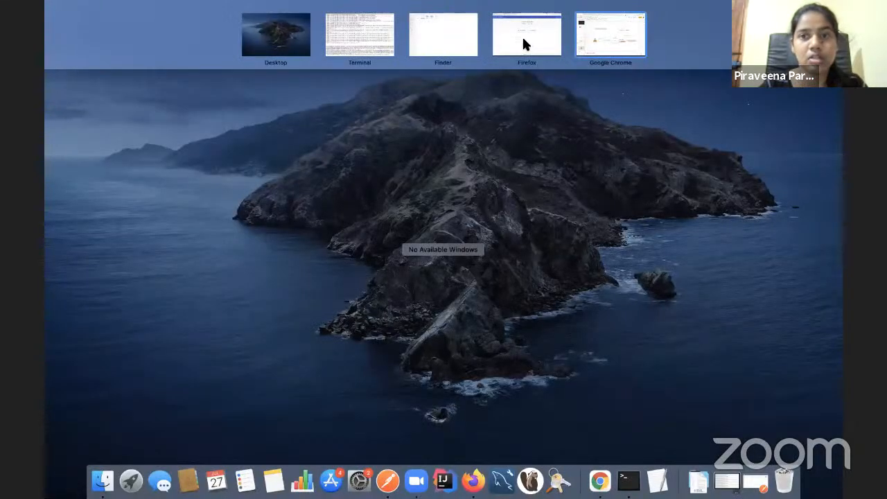
click(524, 38)
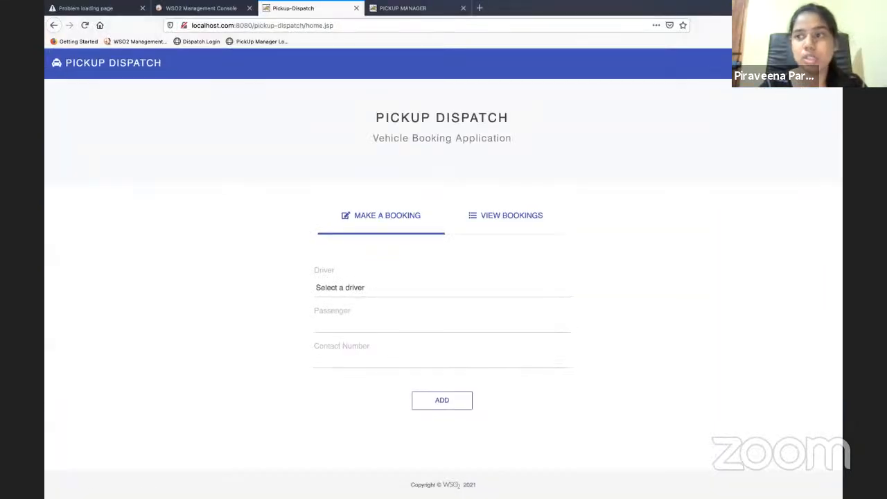
Log out of Pickup Dispatch from the user menu, confirming with Yes
click(807, 63)
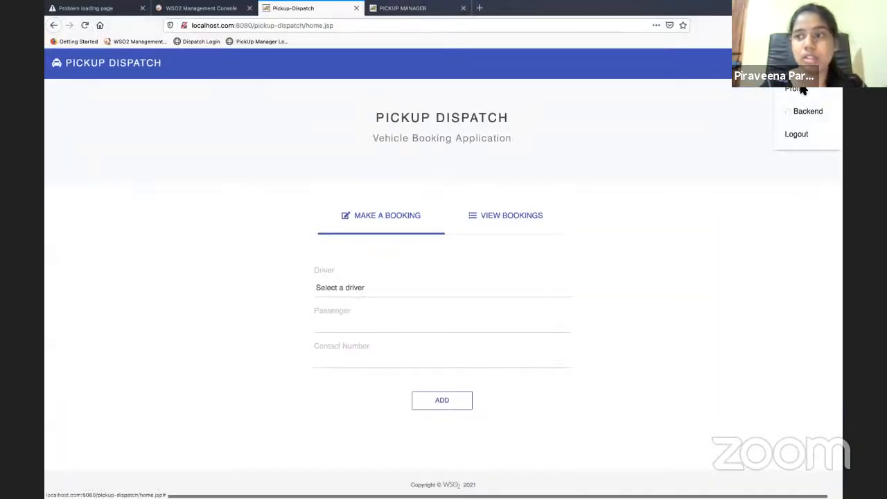
click(797, 135)
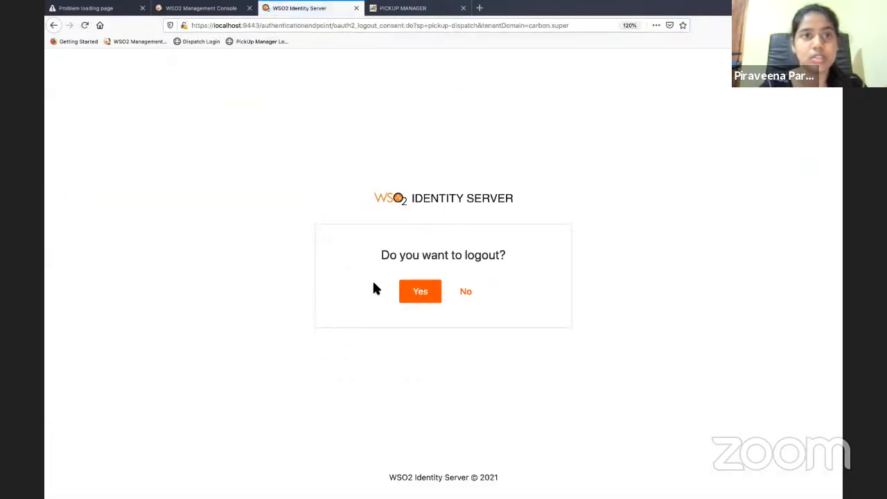
click(419, 294)
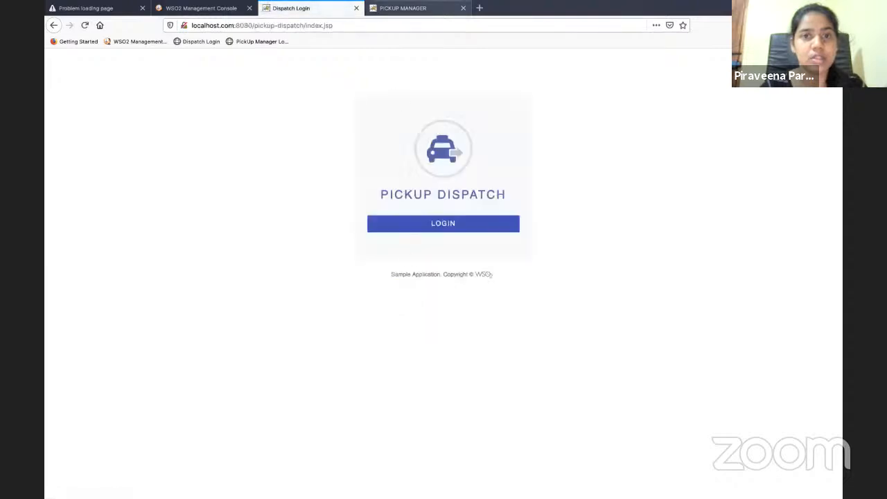
Reload Pickup Manager to confirm it is back at its login page
click(393, 8)
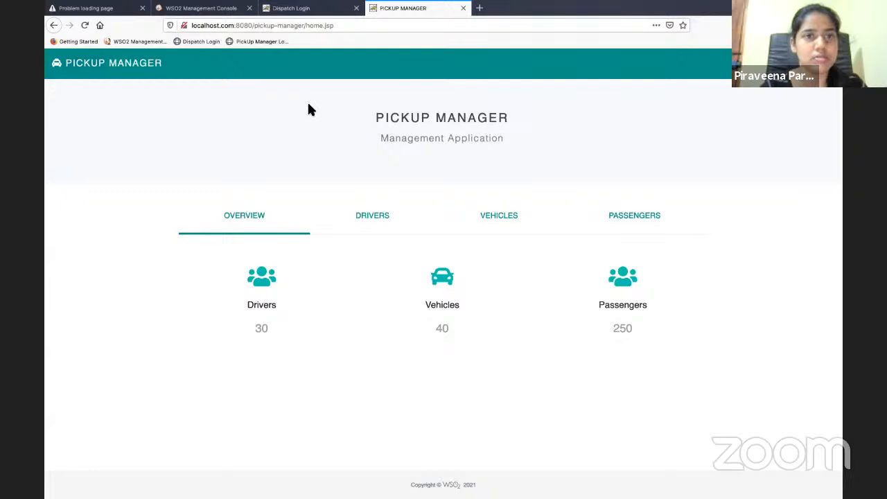
click(341, 29)
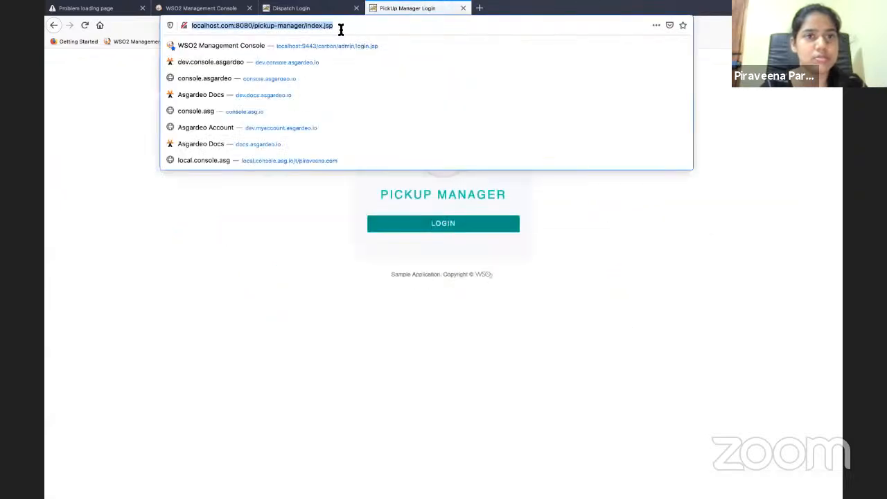
click(209, 307)
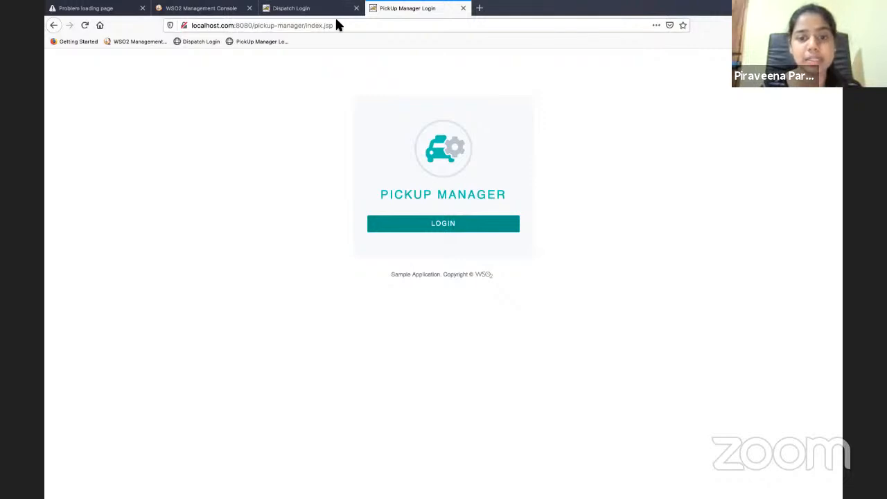
key(ctrl+Up)
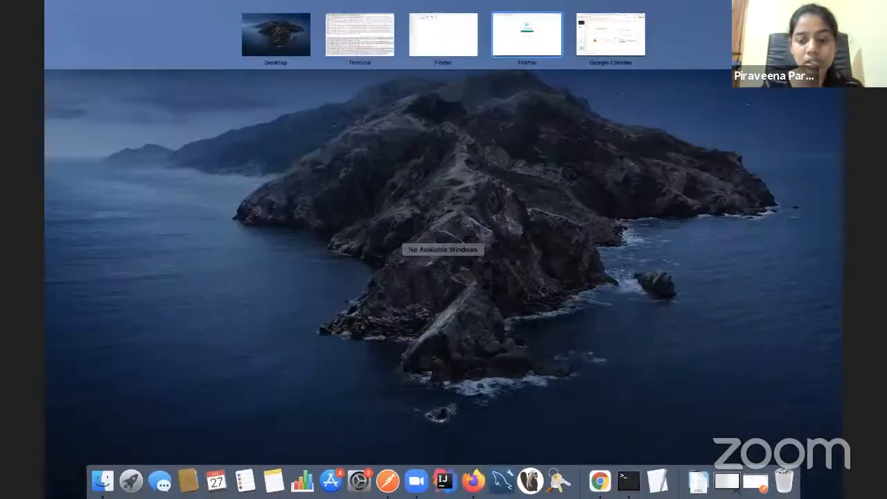
Present the Google Slides deck full screen starting from slide 8, 'How it works'
click(617, 46)
scroll(88, 423, down, 2)
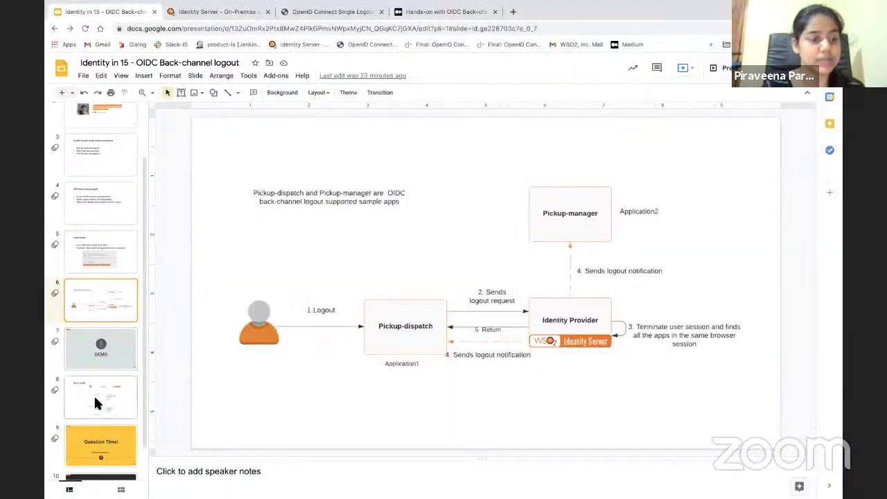
click(95, 404)
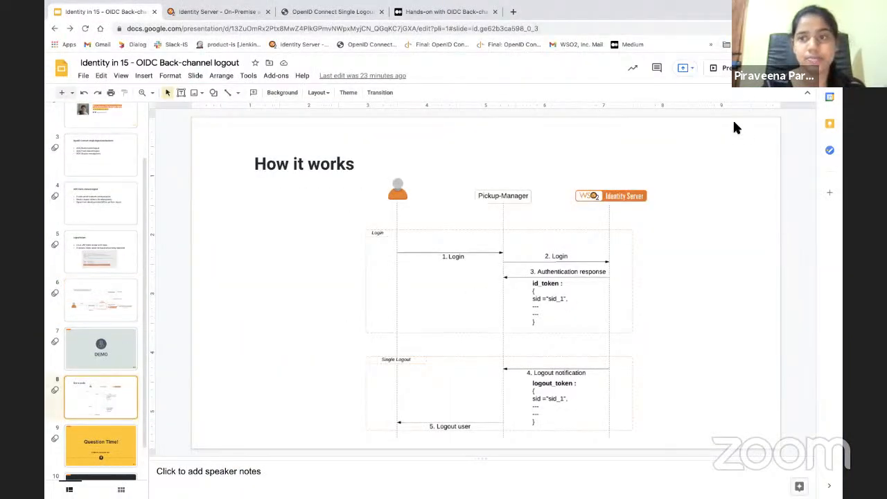
click(728, 76)
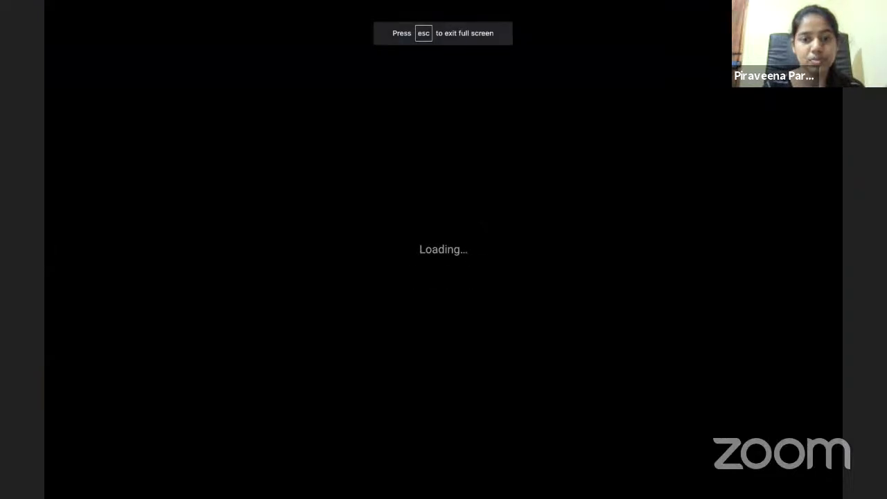